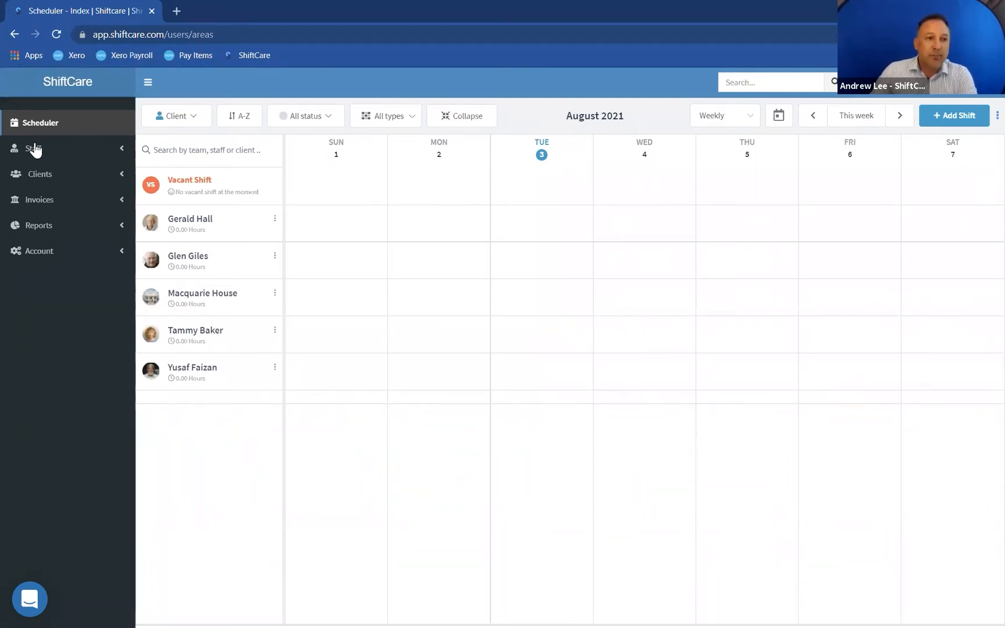
- Open the Prices page under account settings
{"action": "left_click", "coordinate": [42, 252]}
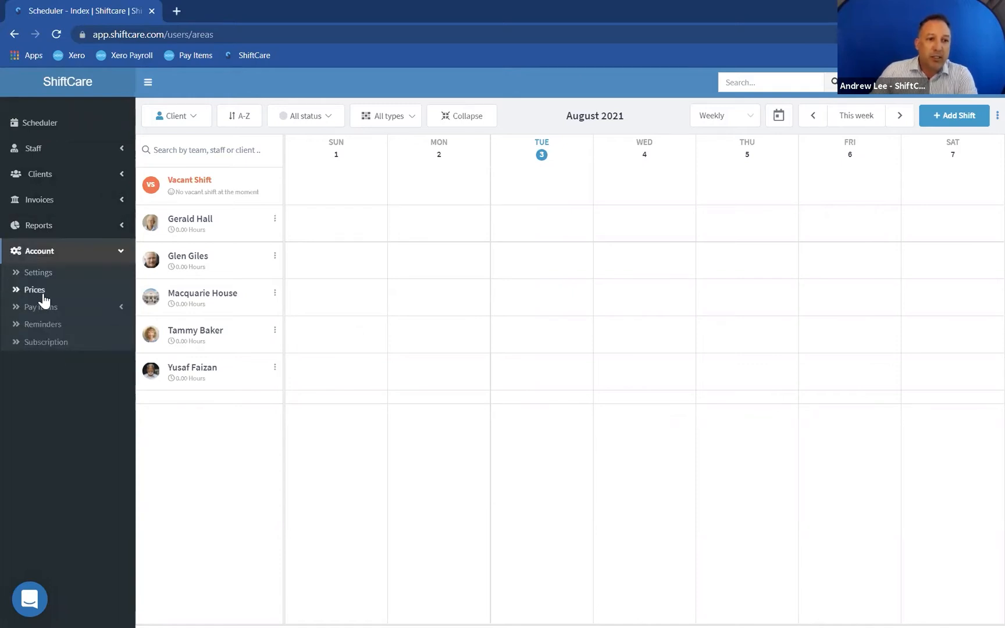
{"action": "left_click", "coordinate": [35, 290]}
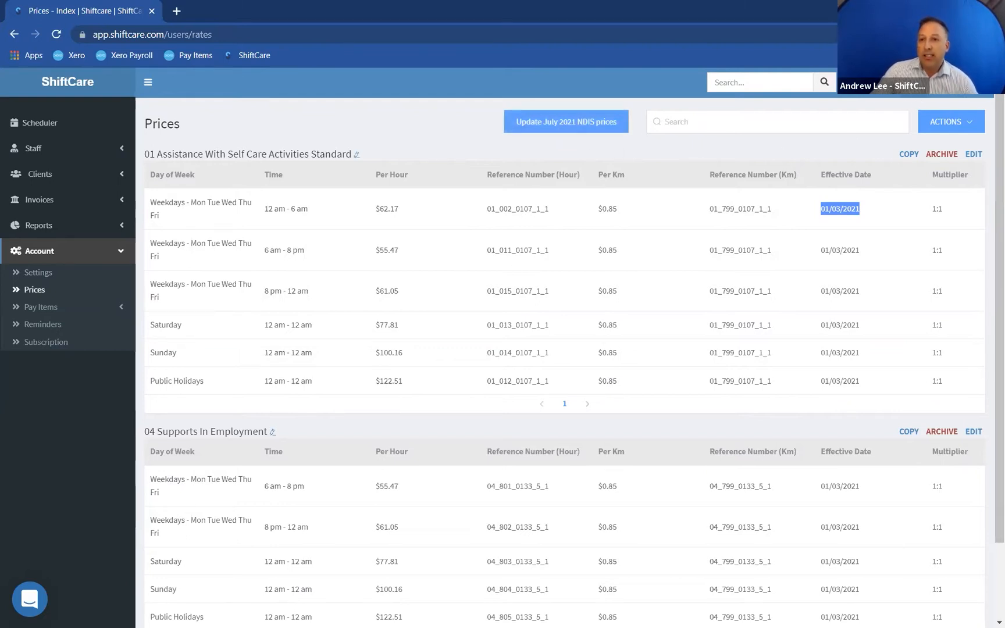
{"action": "left_click", "coordinate": [918, 83]}
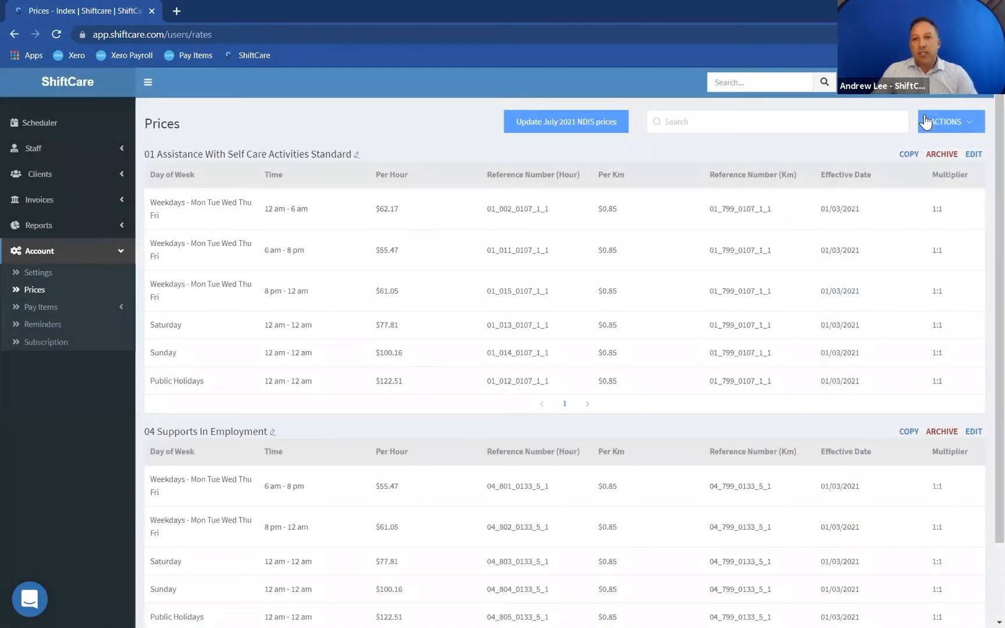
{"action": "left_click", "coordinate": [983, 102]}
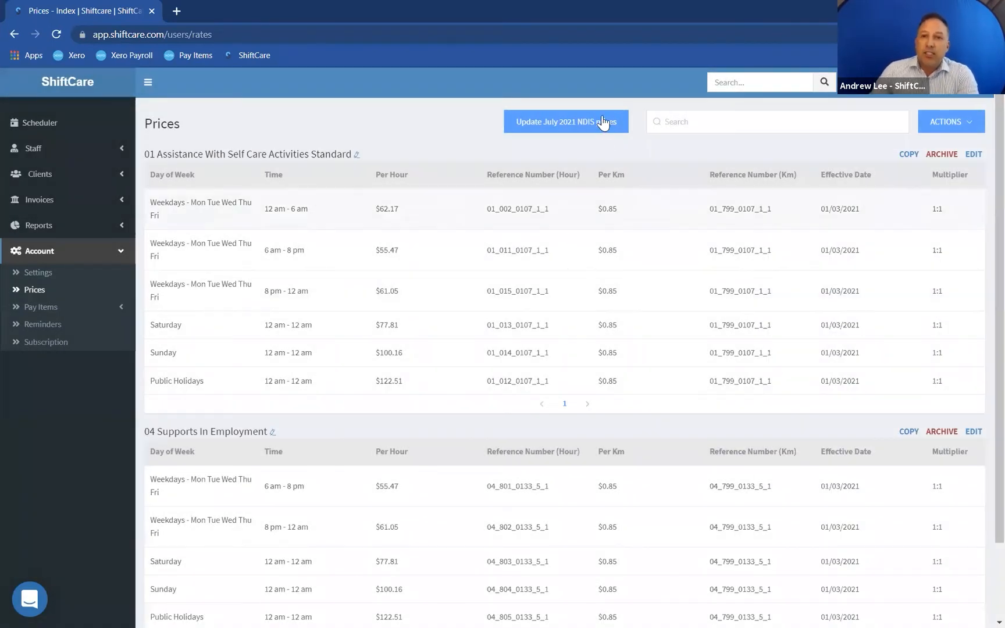
- Apply the July 2021 NDIS price update to all rates in both price books and review the resulting prices
{"action": "left_click", "coordinate": [566, 123]}
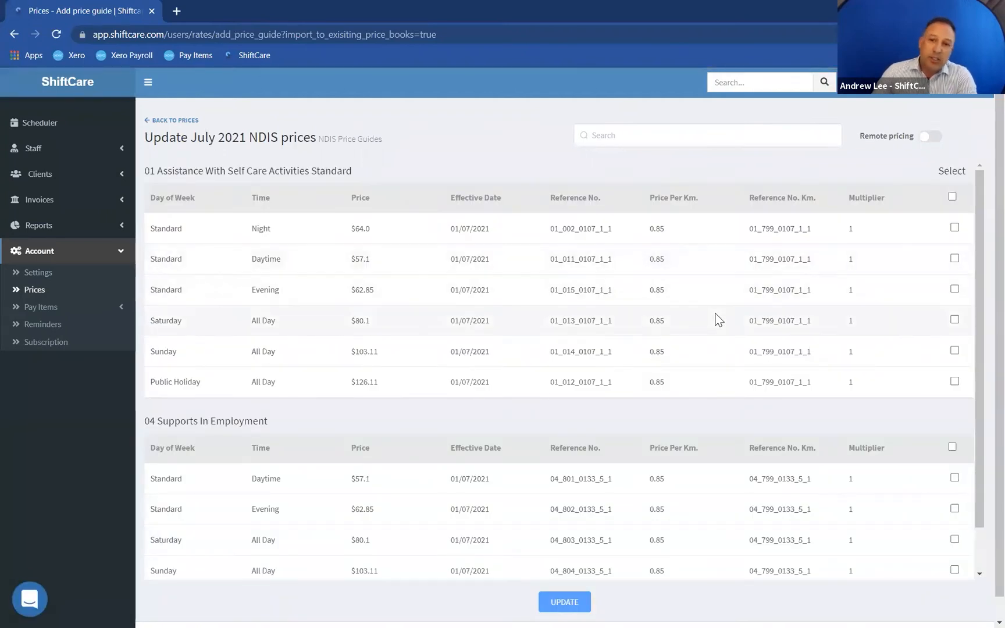
{"action": "scroll", "coordinate": [718, 319], "scroll_direction": "down", "scroll_amount": 1}
{"action": "scroll", "coordinate": [902, 265], "scroll_direction": "up", "scroll_amount": 1}
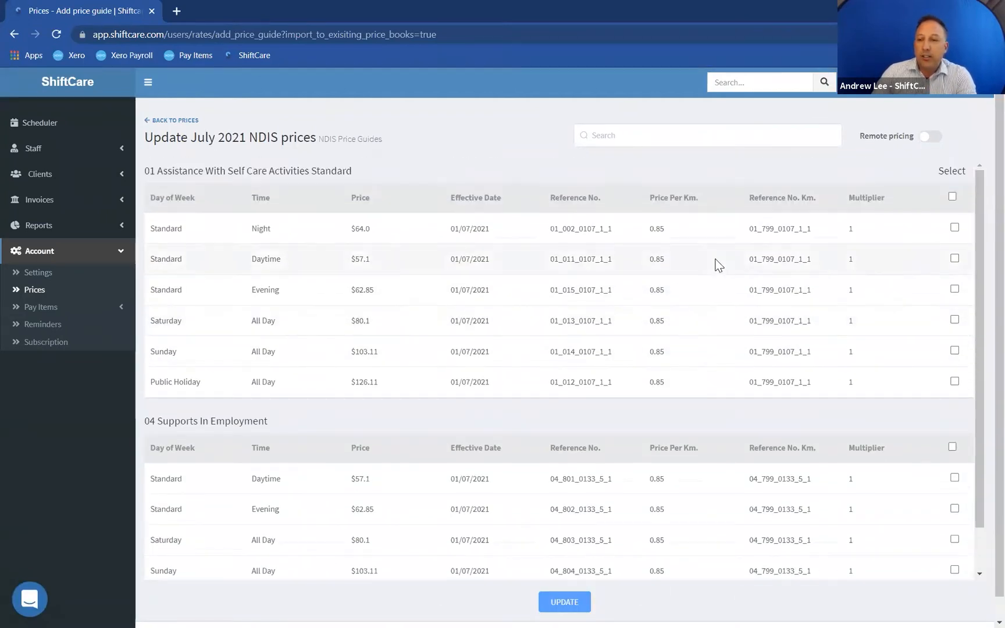
{"action": "left_click", "coordinate": [952, 197]}
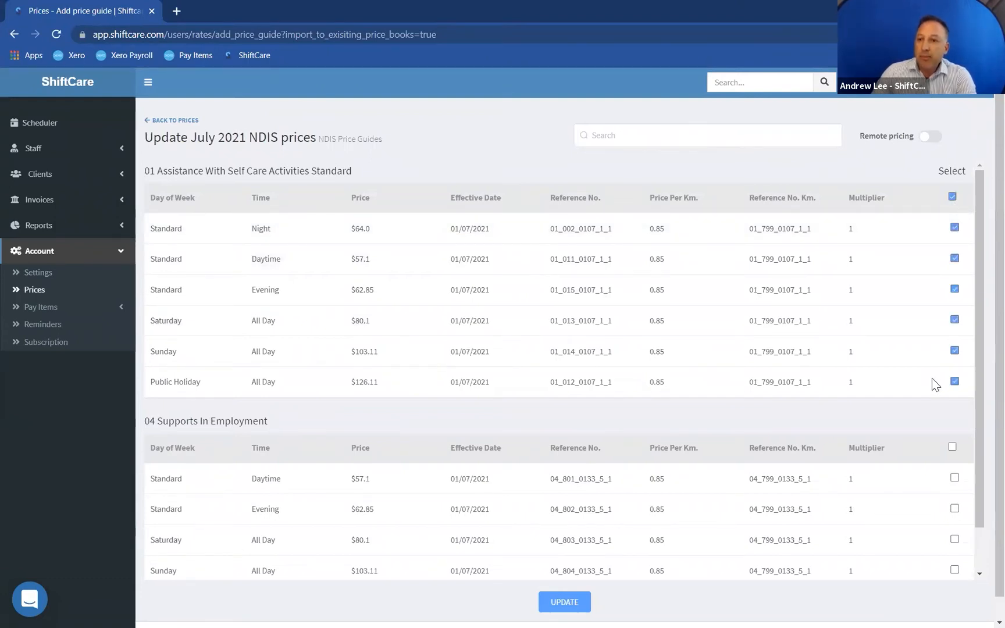
{"action": "scroll", "coordinate": [931, 384], "scroll_direction": "down", "scroll_amount": 1}
{"action": "left_click", "coordinate": [952, 399]}
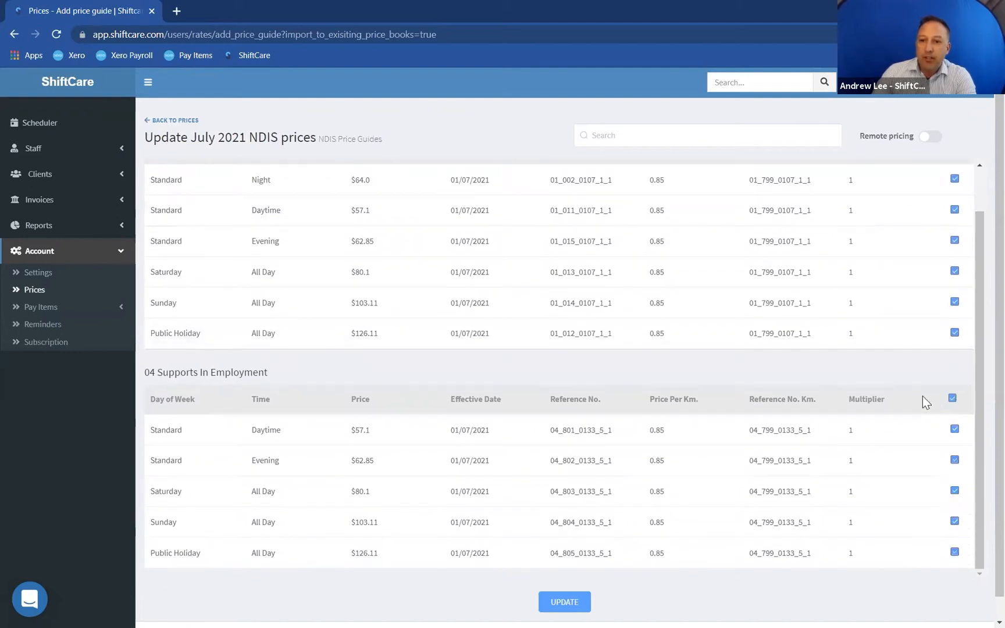
{"action": "scroll", "coordinate": [756, 465], "scroll_direction": "down", "scroll_amount": 1}
{"action": "left_click", "coordinate": [567, 582]}
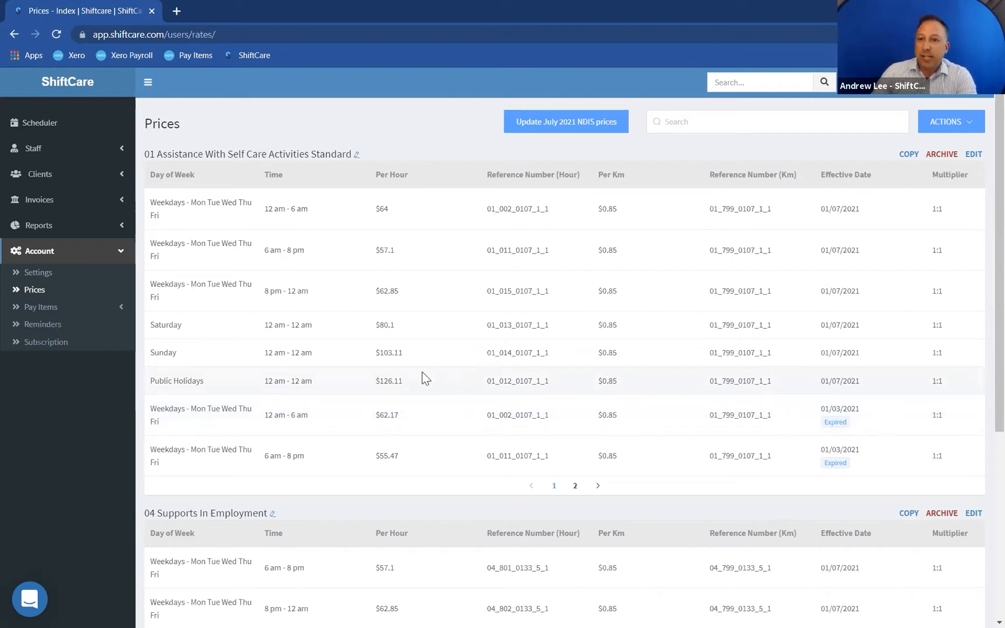
{"action": "scroll", "coordinate": [423, 378], "scroll_direction": "down", "scroll_amount": 3}
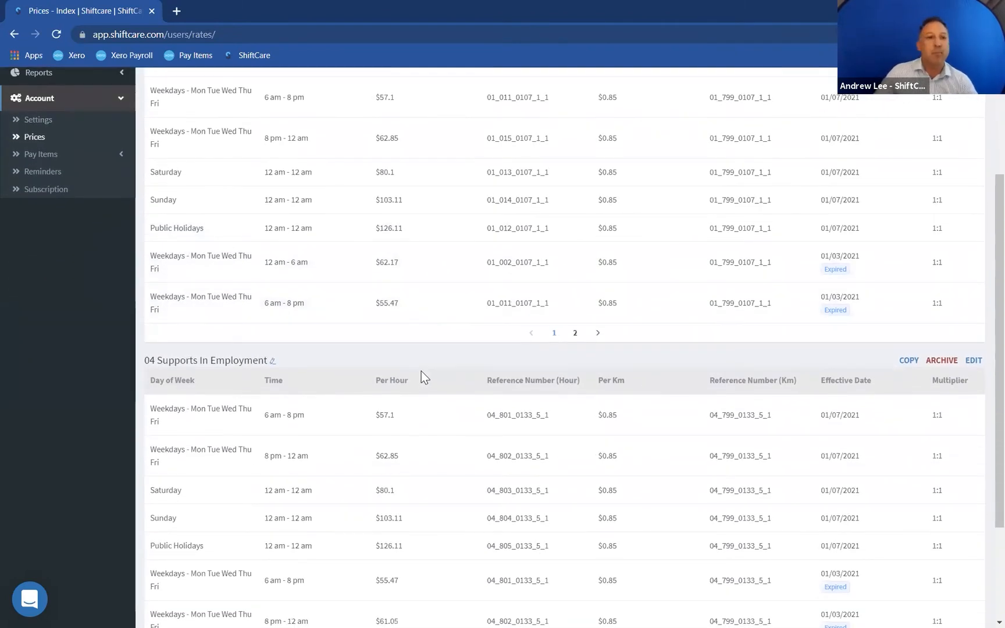
{"action": "scroll", "coordinate": [422, 337], "scroll_direction": "up", "scroll_amount": 3}
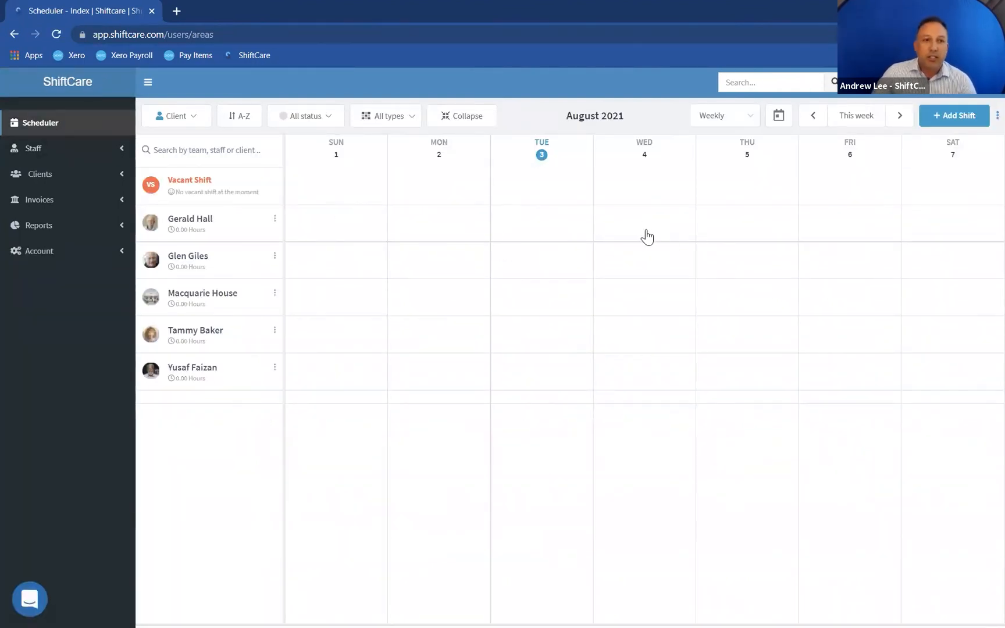
- Start a new shift for the client on Wednesday 4 August and assign a carer to it
{"action": "left_click", "coordinate": [646, 223]}
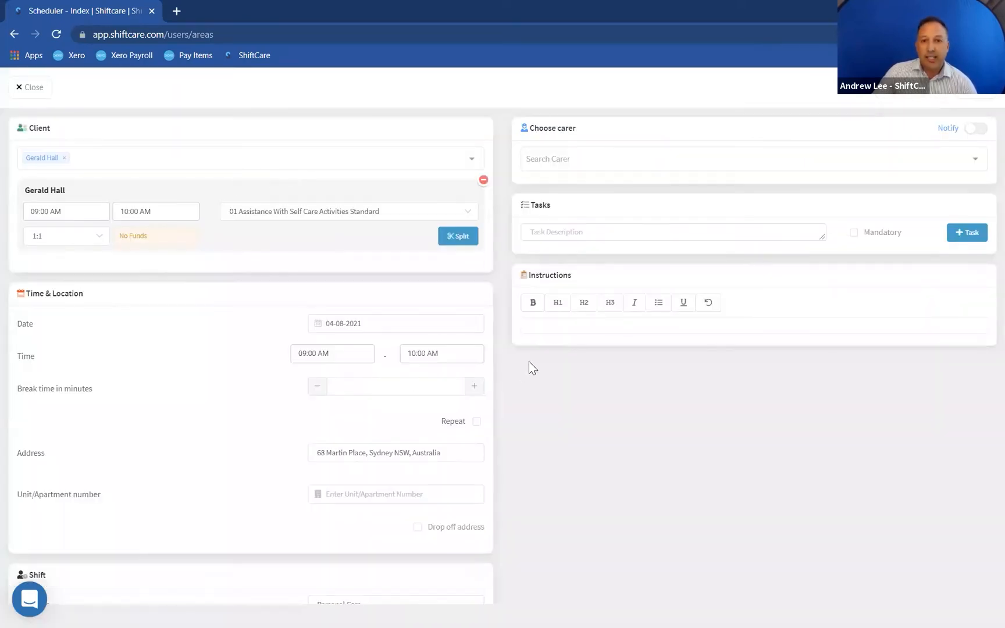
{"action": "left_click", "coordinate": [580, 172]}
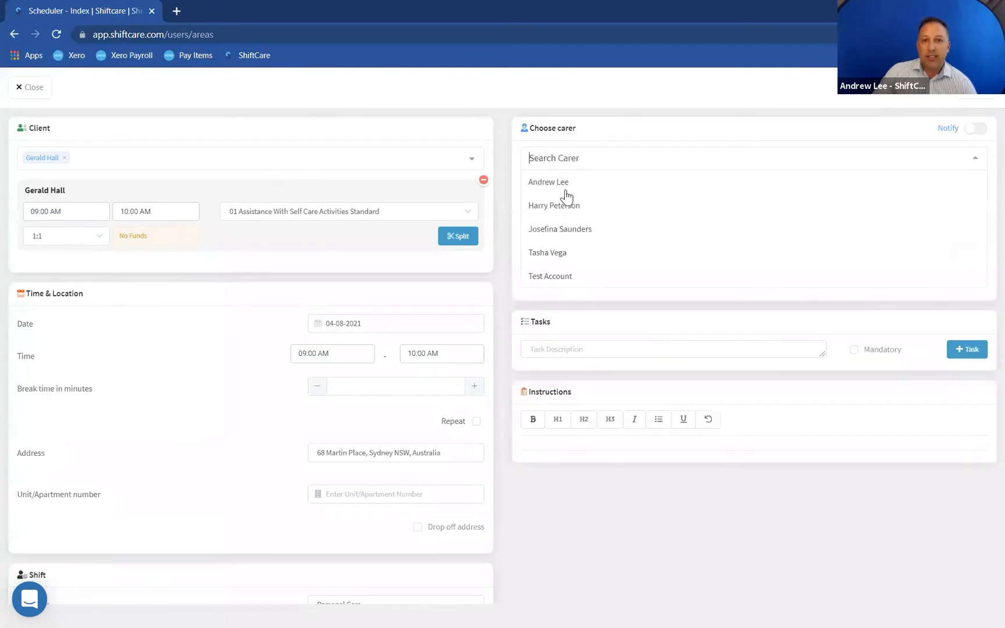
{"action": "left_click", "coordinate": [556, 193]}
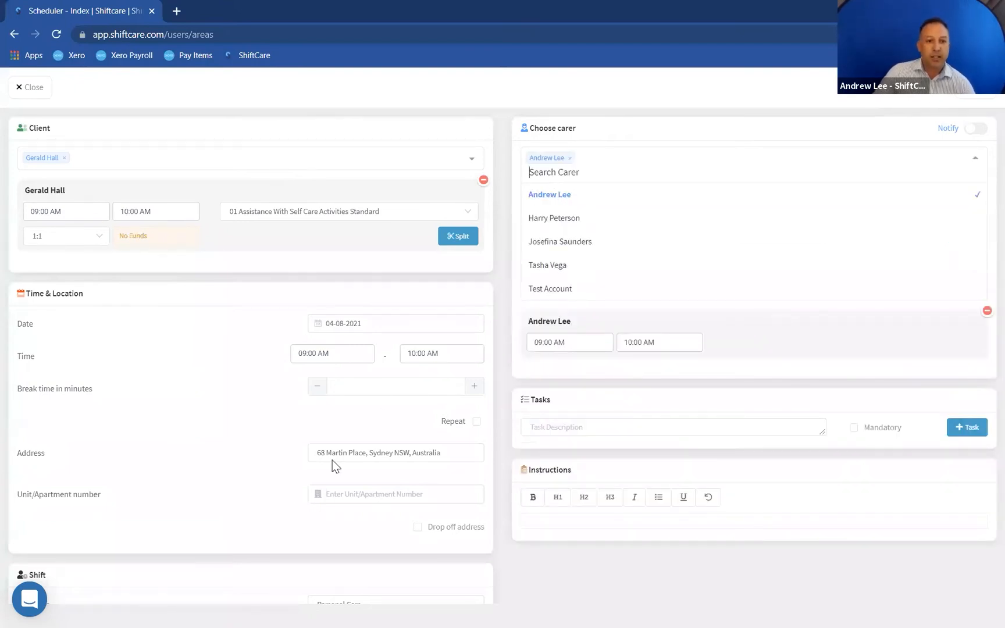
- Set the shift's end time to 07:00 PM
{"action": "left_click", "coordinate": [427, 357]}
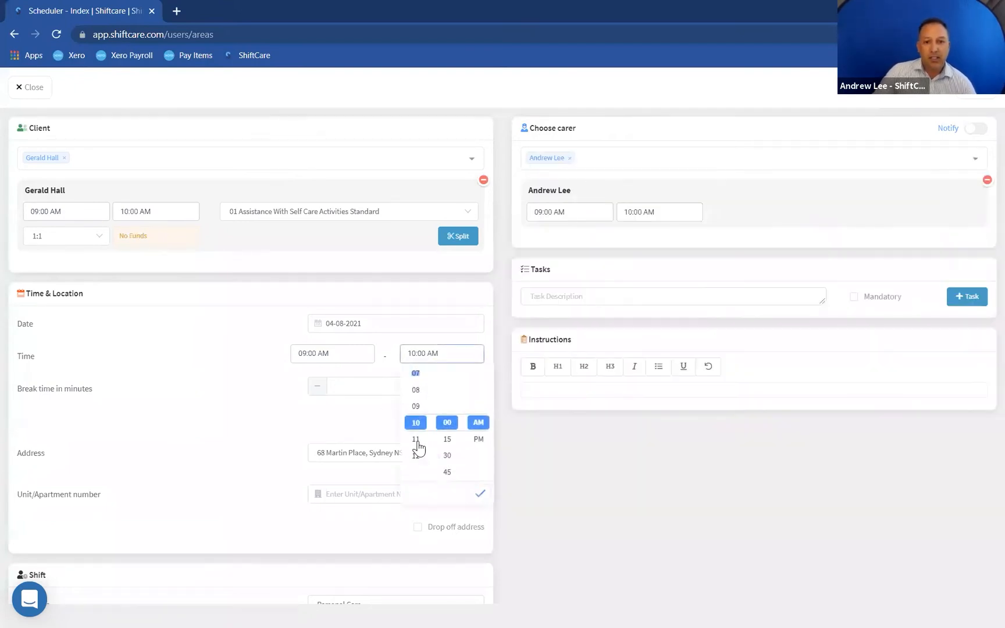
{"action": "left_click", "coordinate": [416, 374]}
{"action": "left_click", "coordinate": [479, 492]}
{"action": "left_click", "coordinate": [440, 364]}
{"action": "left_click", "coordinate": [474, 439]}
{"action": "left_click", "coordinate": [482, 495]}
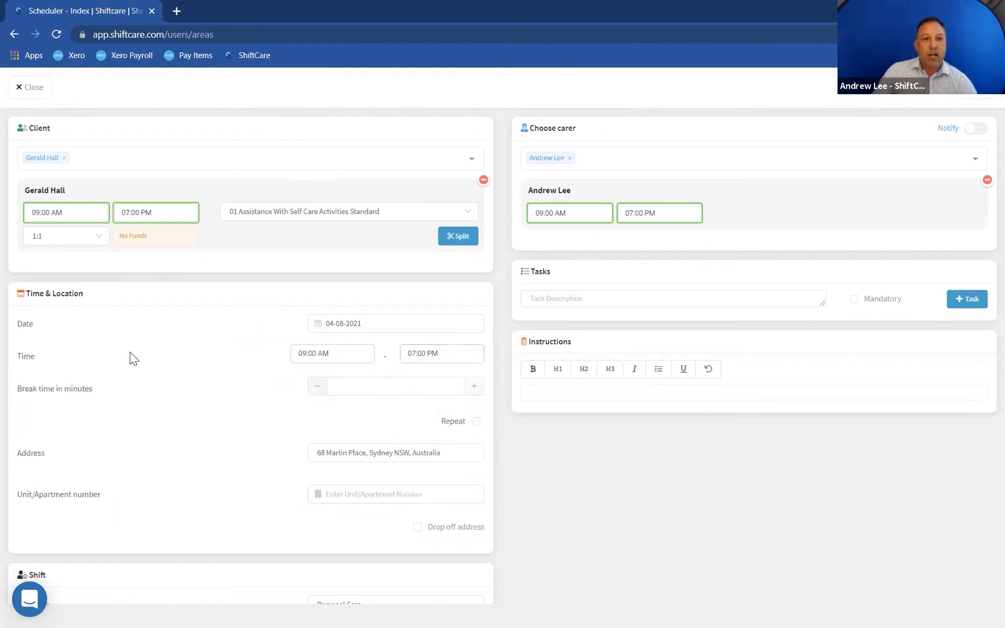
- Split the client's booking twice into three time segments
{"action": "left_click", "coordinate": [459, 239]}
{"action": "left_click", "coordinate": [458, 317]}
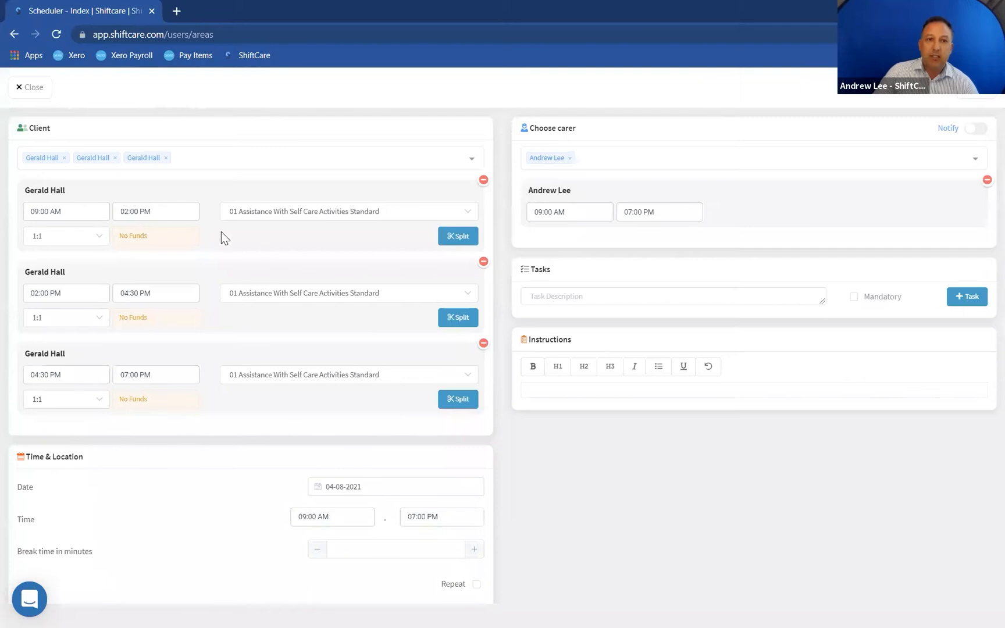
- Set the first segment to end at 09:30 AM
{"action": "left_click", "coordinate": [136, 217]}
{"action": "scroll", "coordinate": [135, 328], "scroll_direction": "down", "scroll_amount": 2}
{"action": "scroll", "coordinate": [134, 325], "scroll_direction": "down", "scroll_amount": 2}
{"action": "left_click", "coordinate": [128, 330]}
{"action": "left_click", "coordinate": [182, 280]}
{"action": "left_click", "coordinate": [161, 314]}
{"action": "left_click", "coordinate": [42, 294]}
{"action": "scroll", "coordinate": [39, 377], "scroll_direction": "down", "scroll_amount": 2}
{"action": "left_click", "coordinate": [40, 398]}
{"action": "left_click", "coordinate": [65, 396]}
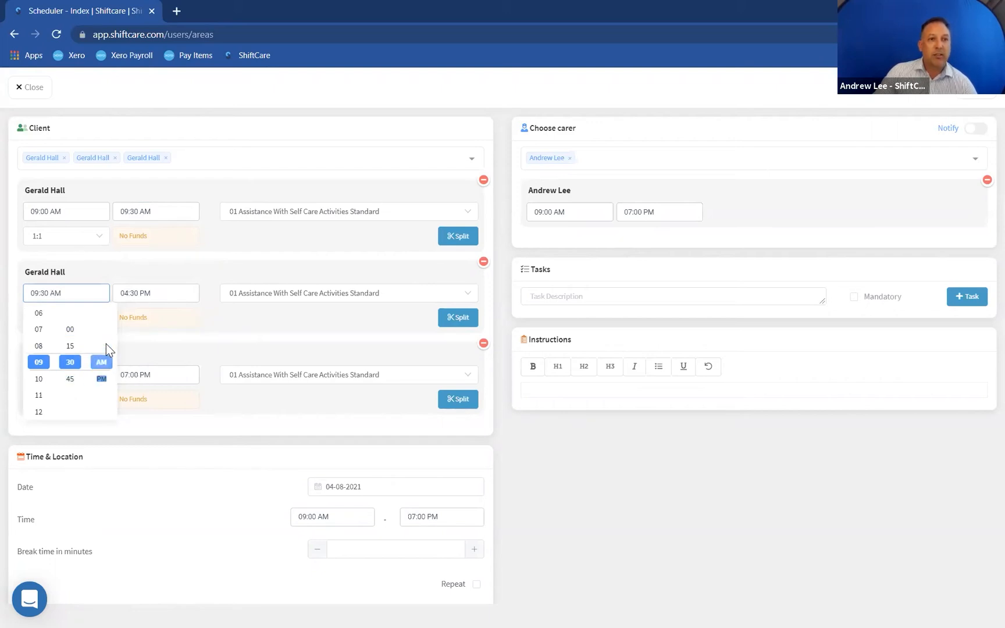
- Set the second segment to end at 06:30 PM and save the shift
{"action": "left_click", "coordinate": [156, 292]}
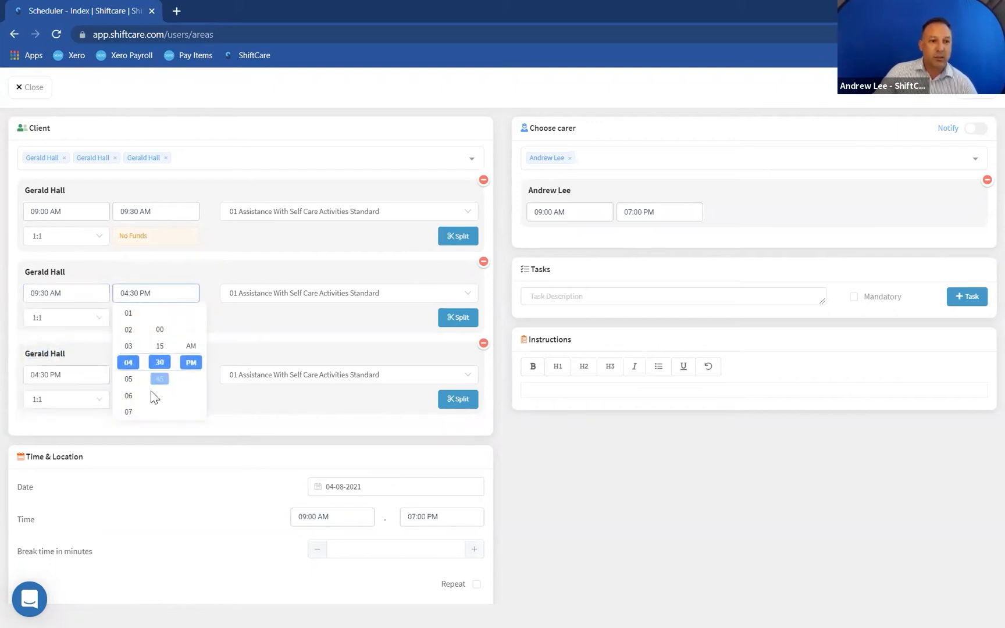
{"action": "left_click", "coordinate": [127, 398]}
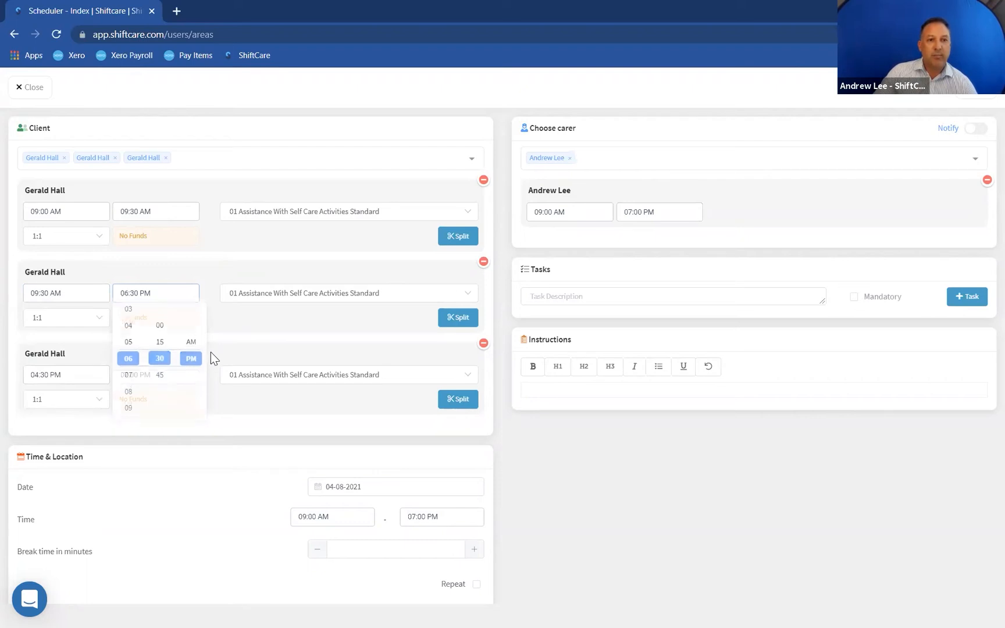
{"action": "left_click", "coordinate": [64, 377]}
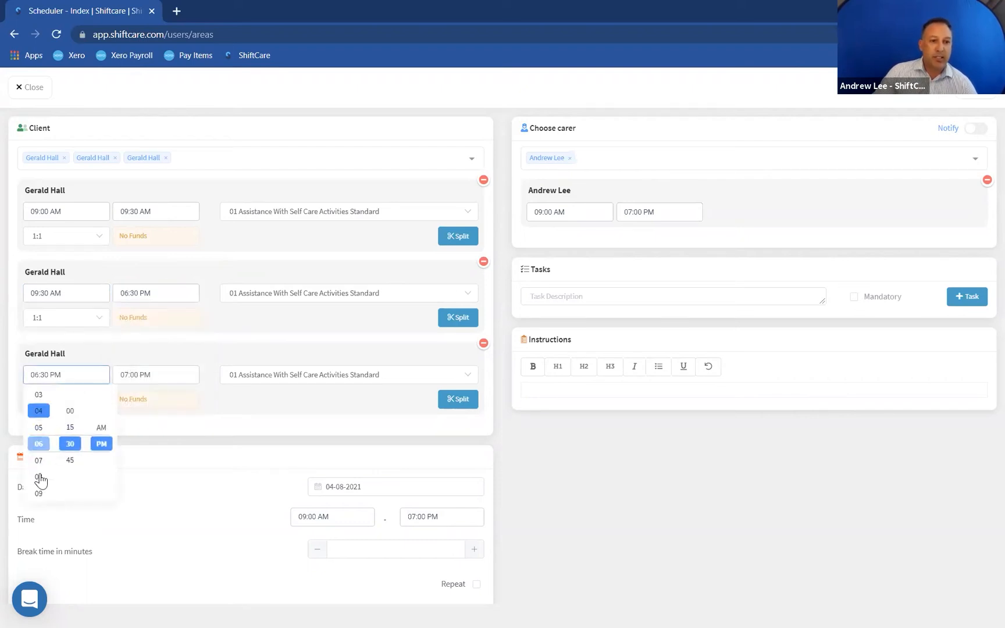
{"action": "left_click", "coordinate": [201, 407]}
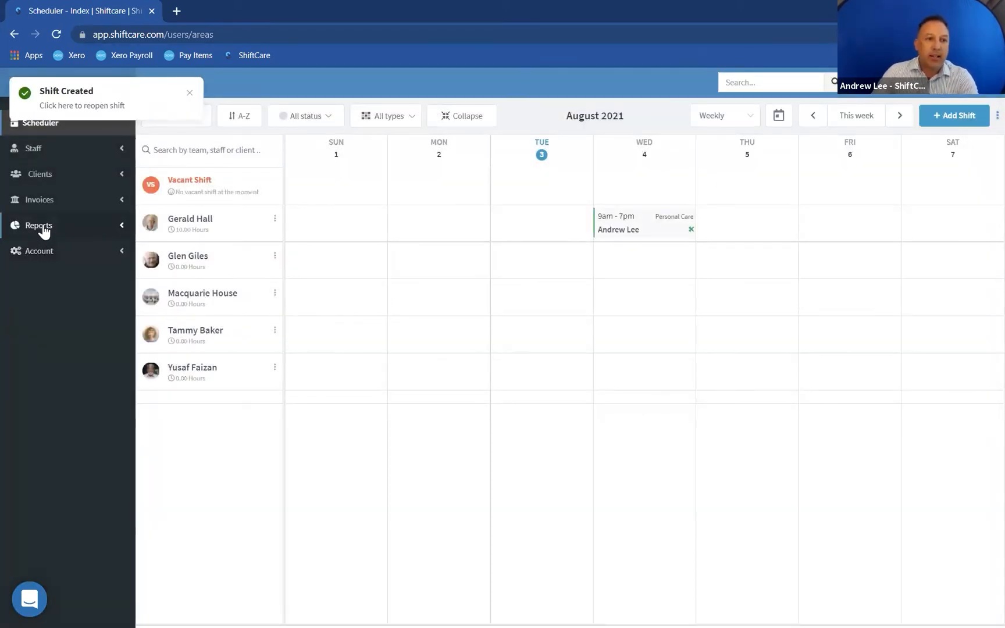
- Generate an invoice for the client's shifts with the shift date range set to 04-08-2021 only
{"action": "left_click", "coordinate": [41, 201]}
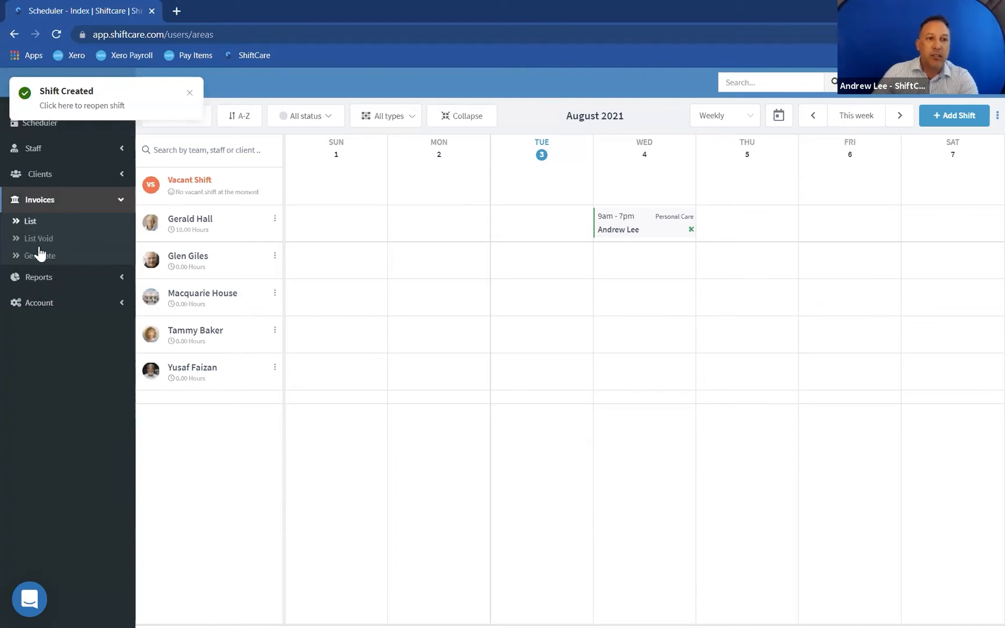
{"action": "left_click", "coordinate": [60, 261]}
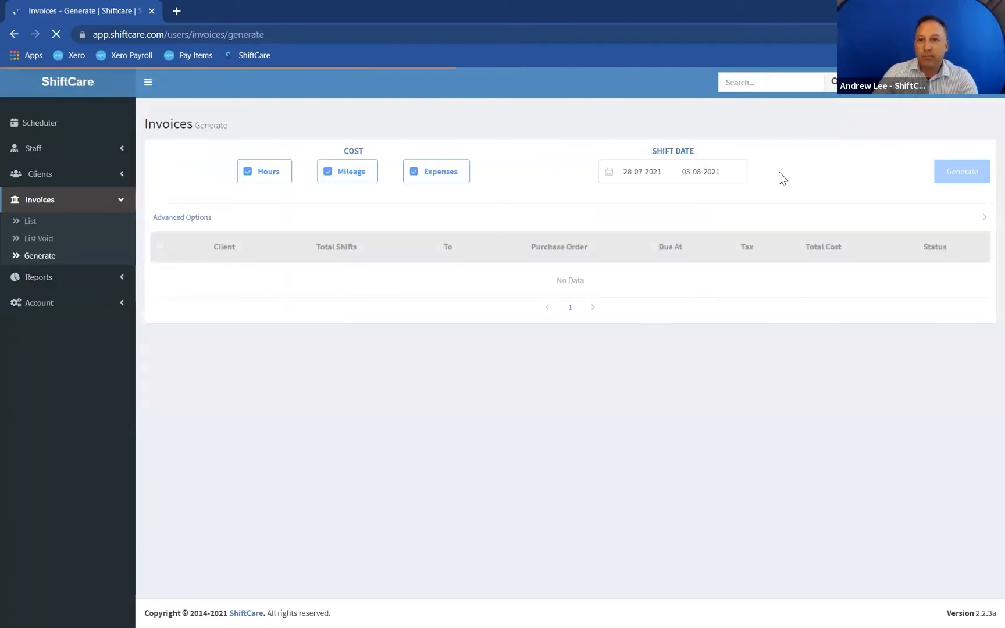
{"action": "left_click", "coordinate": [660, 175]}
{"action": "left_click", "coordinate": [861, 280]}
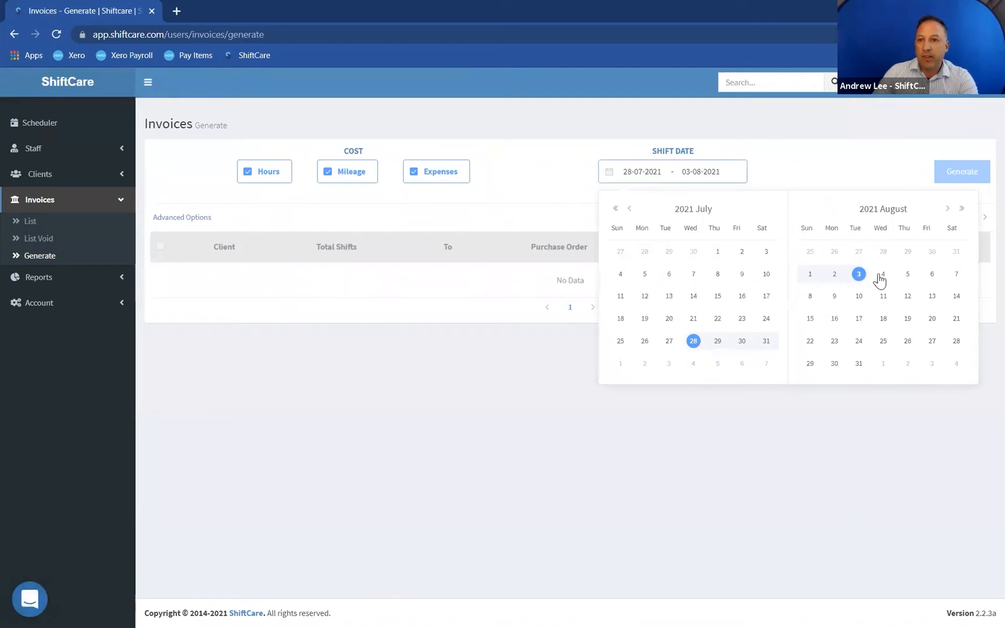
{"action": "left_click", "coordinate": [861, 280]}
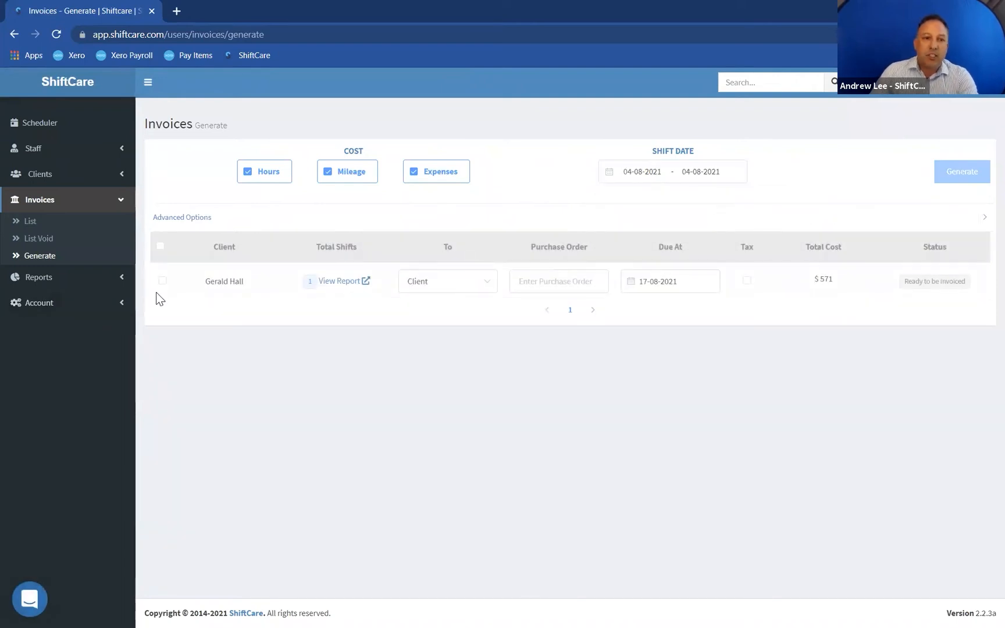
{"action": "left_click", "coordinate": [162, 281]}
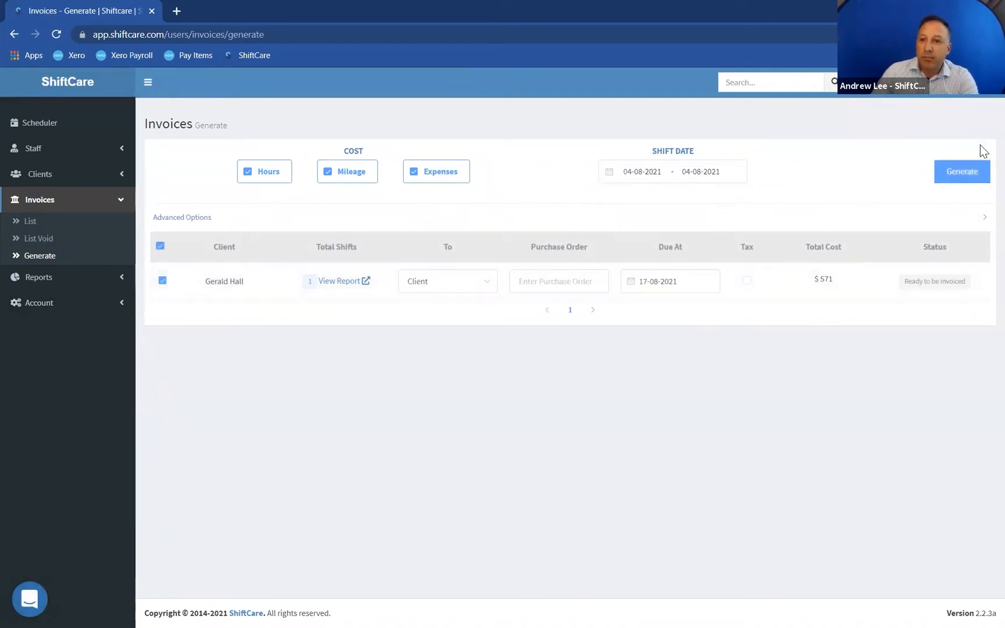
{"action": "left_click", "coordinate": [954, 174]}
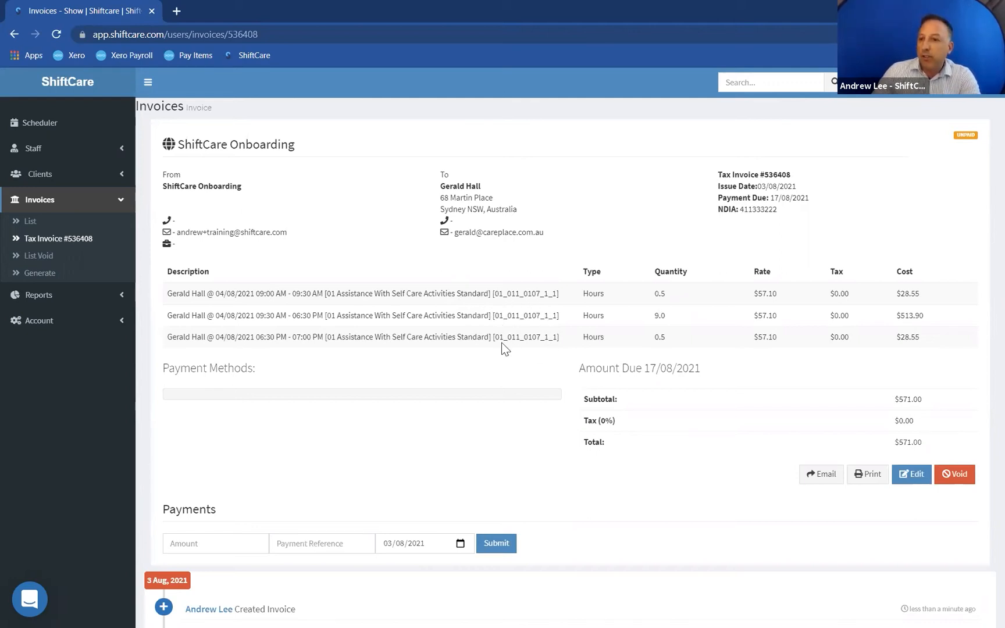
- Void the generated invoice
{"action": "left_click", "coordinate": [959, 474]}
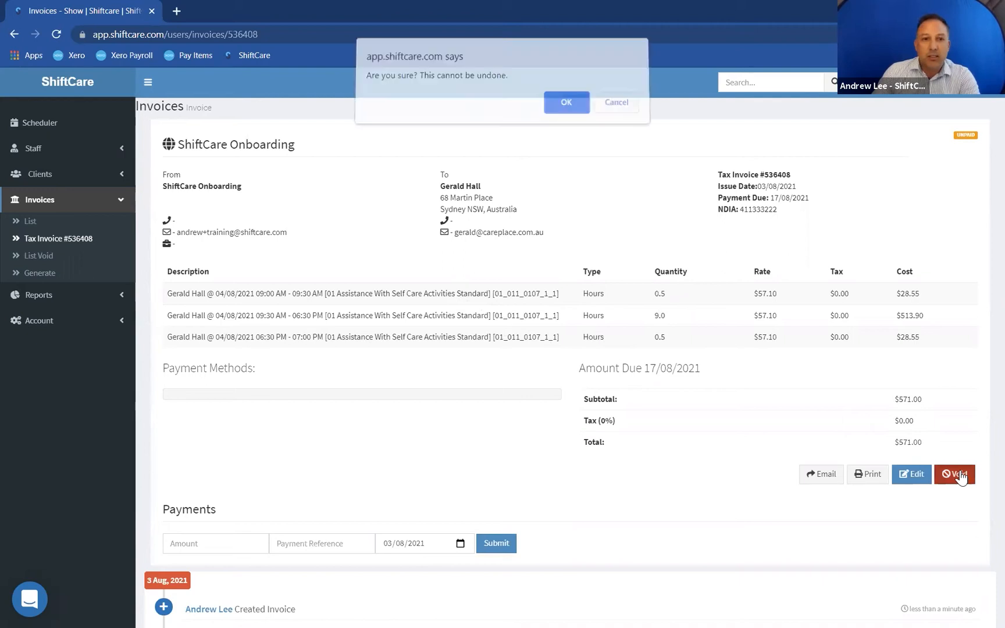
{"action": "left_click", "coordinate": [566, 109]}
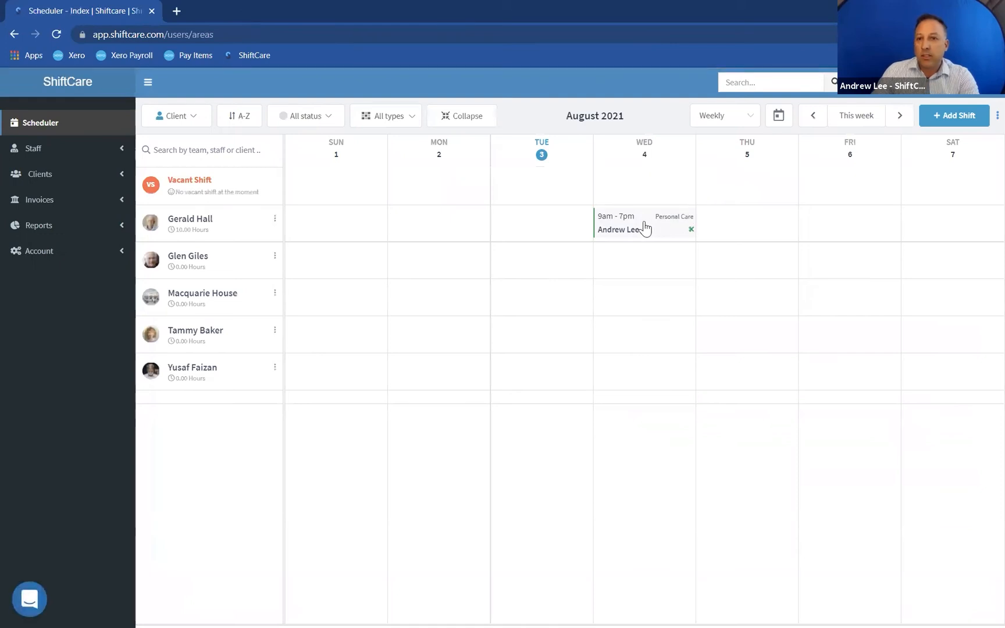
- Delete the Wednesday 4 August shift from the scheduler
{"action": "left_click", "coordinate": [644, 228]}
{"action": "left_click", "coordinate": [954, 102]}
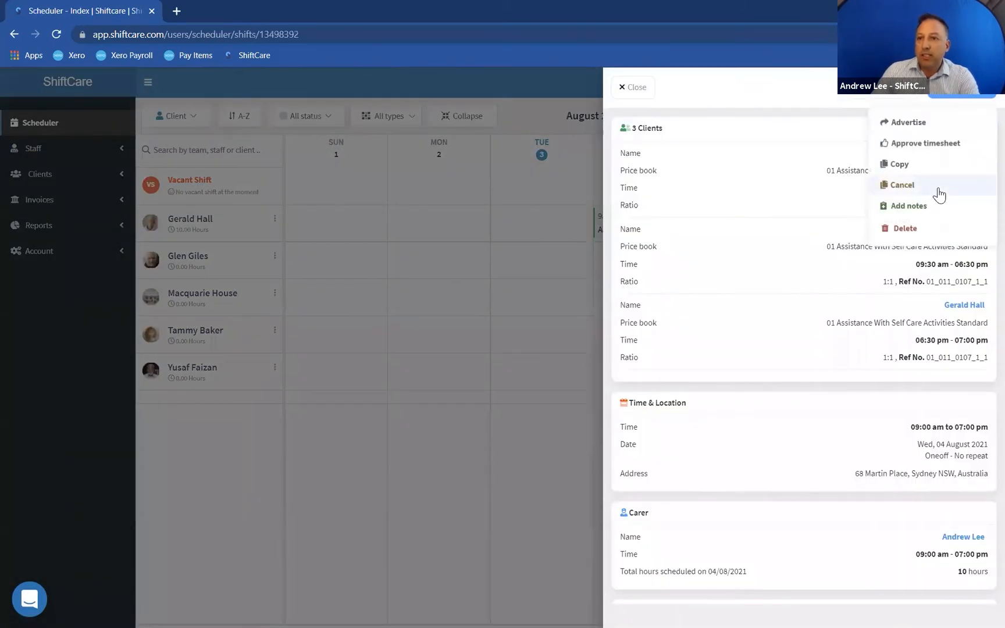
{"action": "left_click", "coordinate": [904, 228]}
{"action": "left_click", "coordinate": [609, 267]}
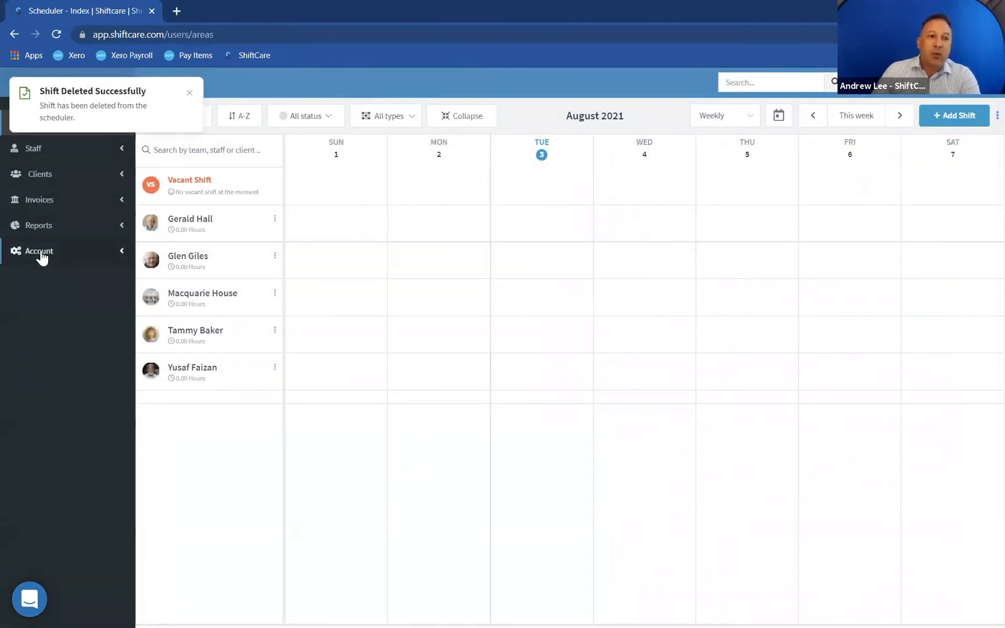
- Copy the 01 Assistance With Self Care Activities Standard price book, naming the copy with Provider Travel appended
{"action": "left_click", "coordinate": [41, 256]}
{"action": "left_click", "coordinate": [32, 296]}
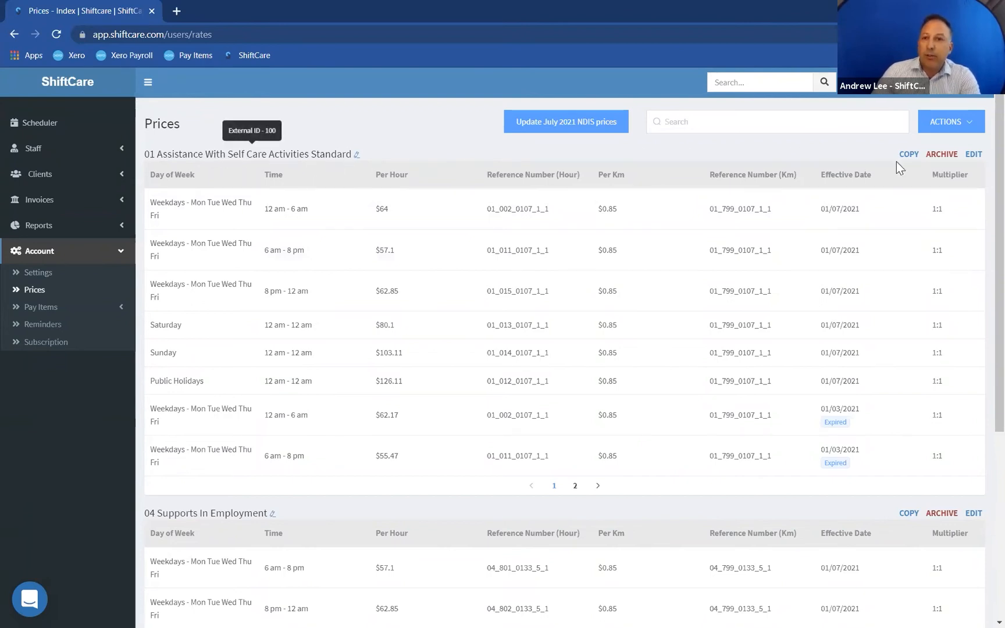
{"action": "left_click", "coordinate": [910, 154]}
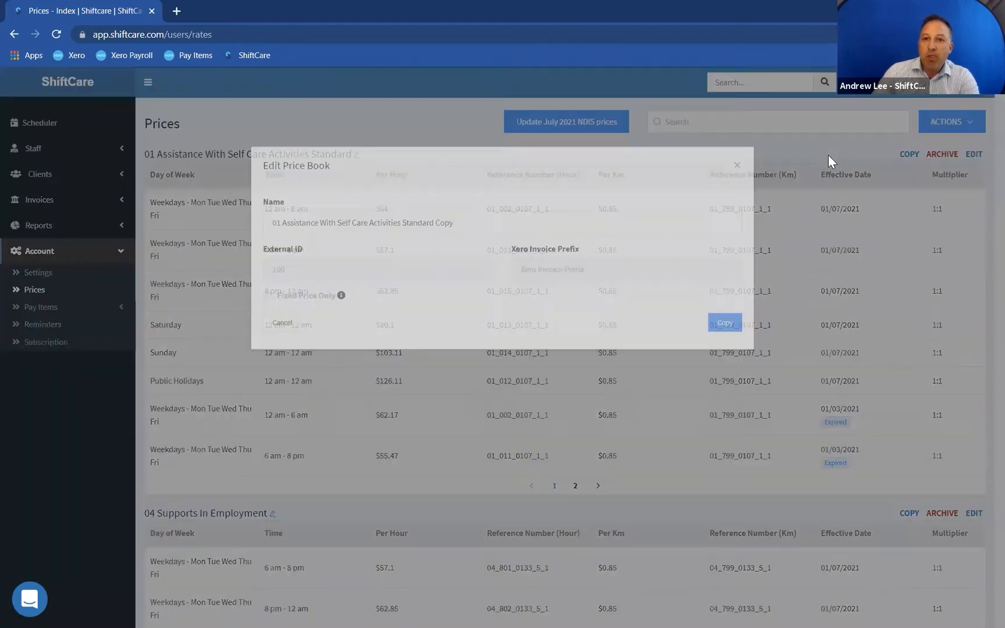
{"action": "double_click", "coordinate": [461, 225]}
{"action": "type", "text": "Provider Travel"}
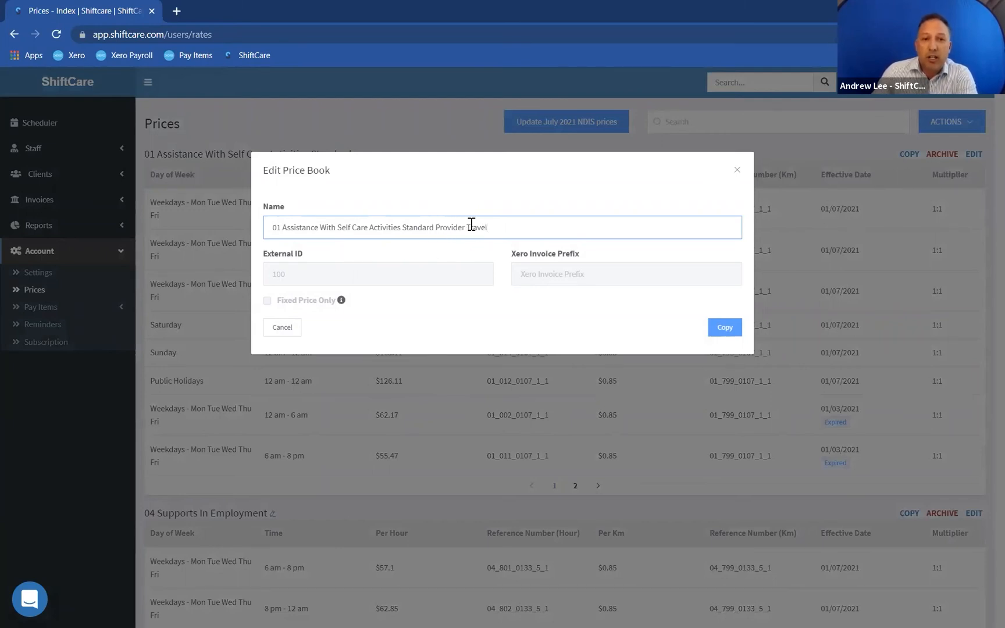
{"action": "left_click", "coordinate": [724, 328]}
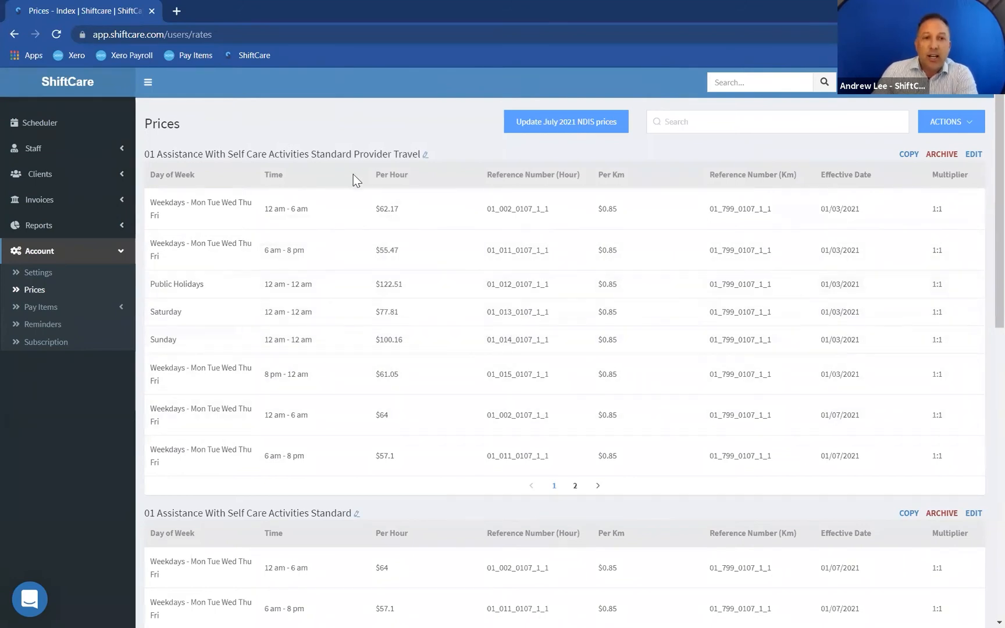
- Review the rates listed in the new Provider Travel price book
{"action": "left_click_drag", "start_coordinate": [336, 154], "coordinate": [419, 150]}
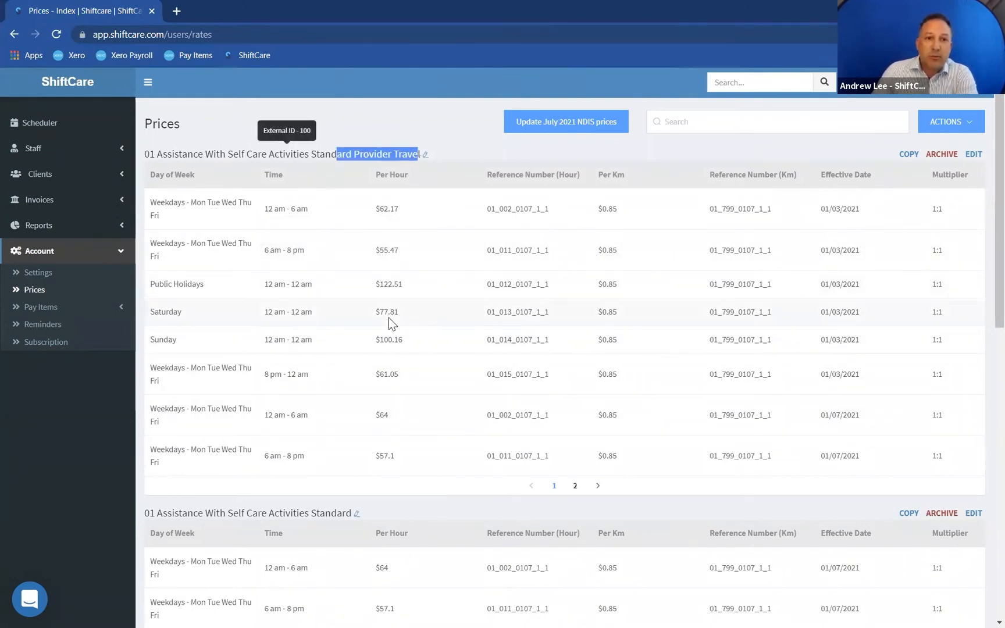
{"action": "scroll", "coordinate": [233, 308], "scroll_direction": "down", "scroll_amount": 1}
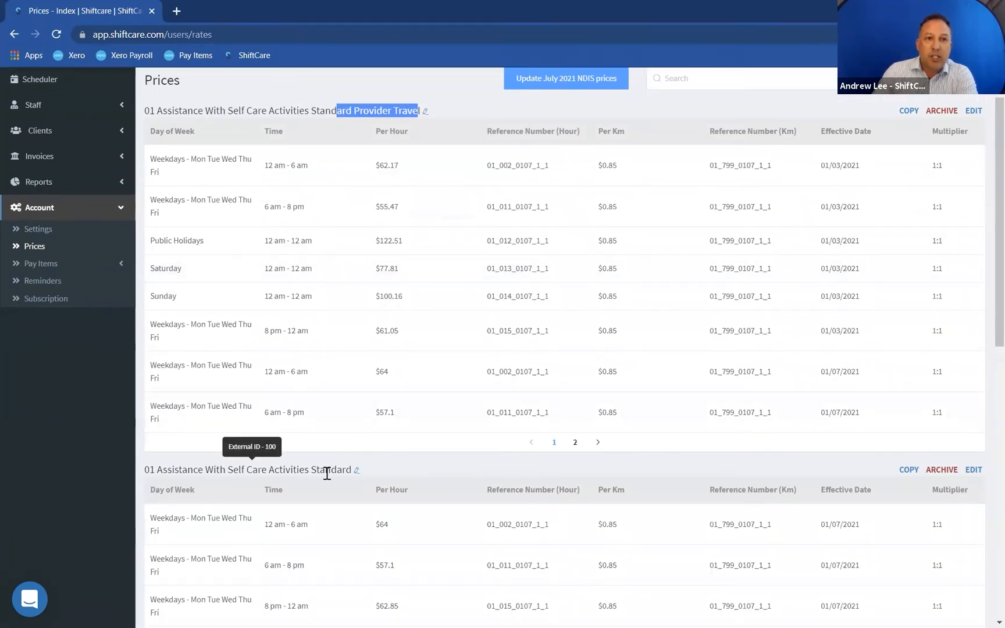
{"action": "left_click", "coordinate": [460, 455]}
{"action": "scroll", "coordinate": [464, 445], "scroll_direction": "up", "scroll_amount": 1}
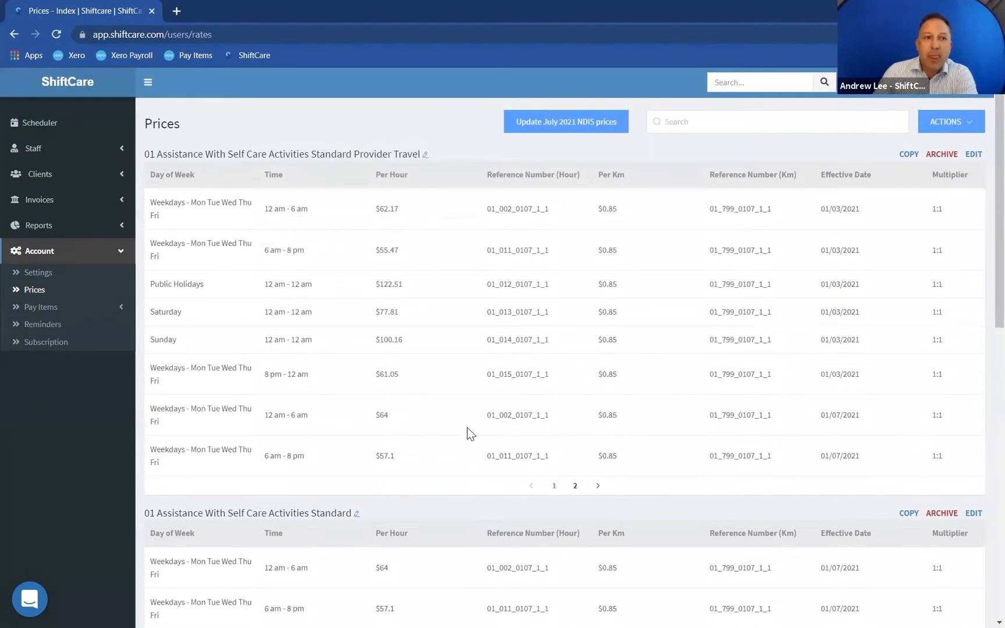
{"action": "left_click", "coordinate": [52, 133]}
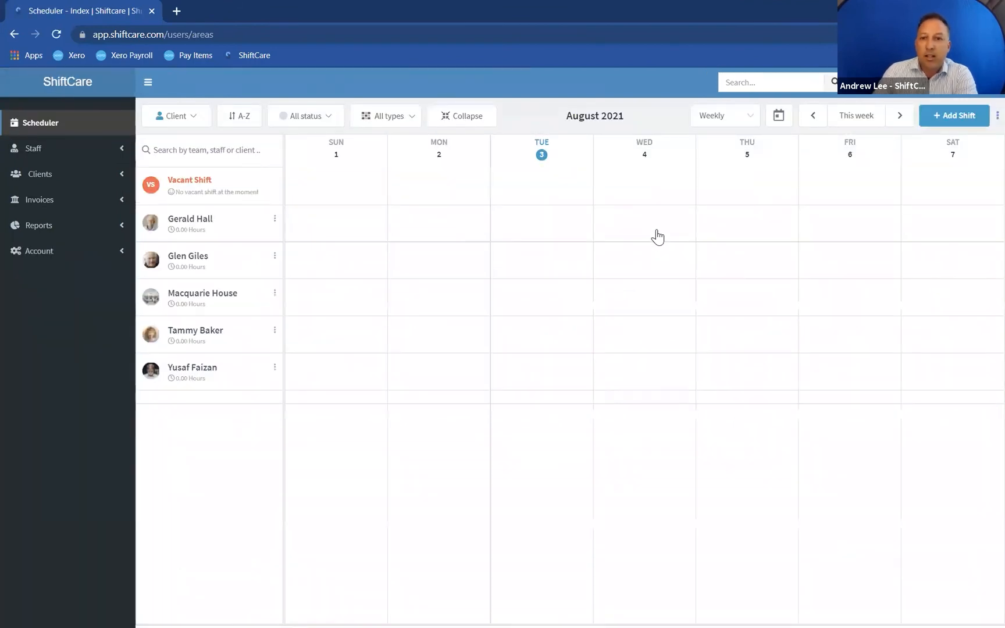
{"action": "left_click", "coordinate": [655, 234]}
{"action": "left_click", "coordinate": [899, 105]}
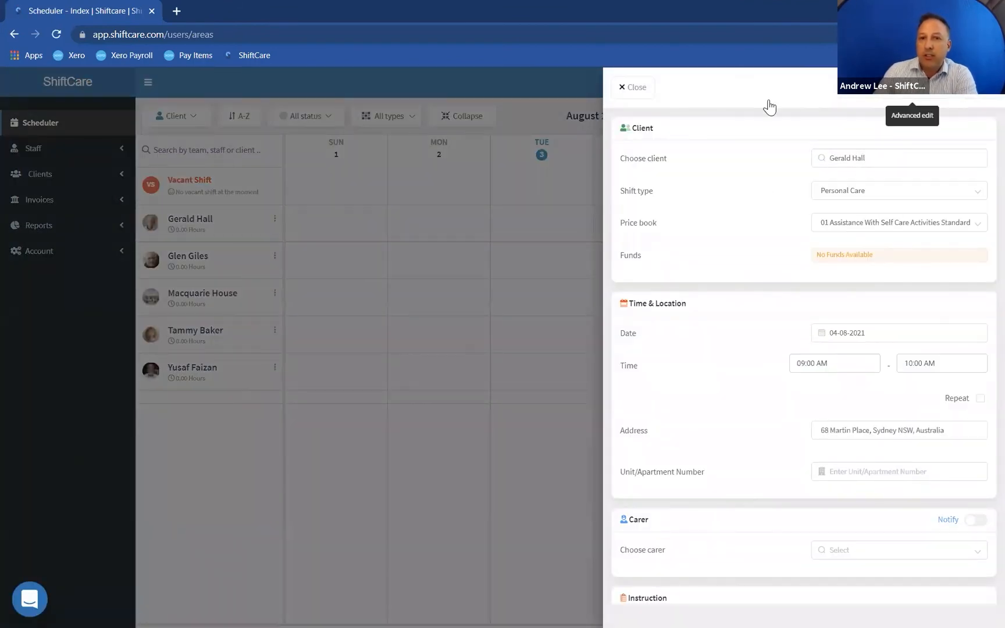
{"action": "left_click", "coordinate": [571, 158]}
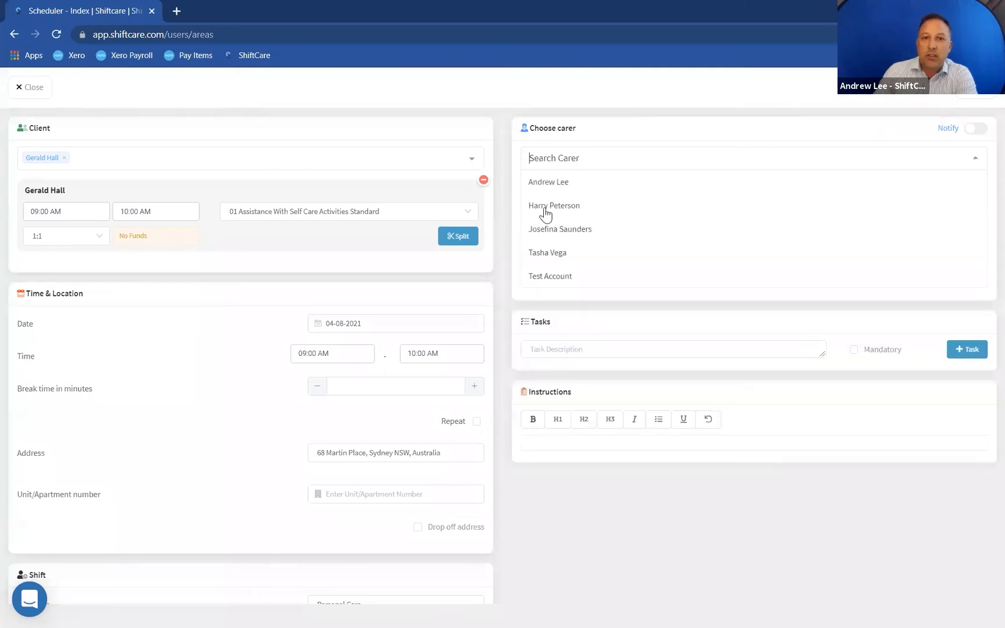
{"action": "left_click", "coordinate": [547, 185]}
{"action": "left_click", "coordinate": [212, 476]}
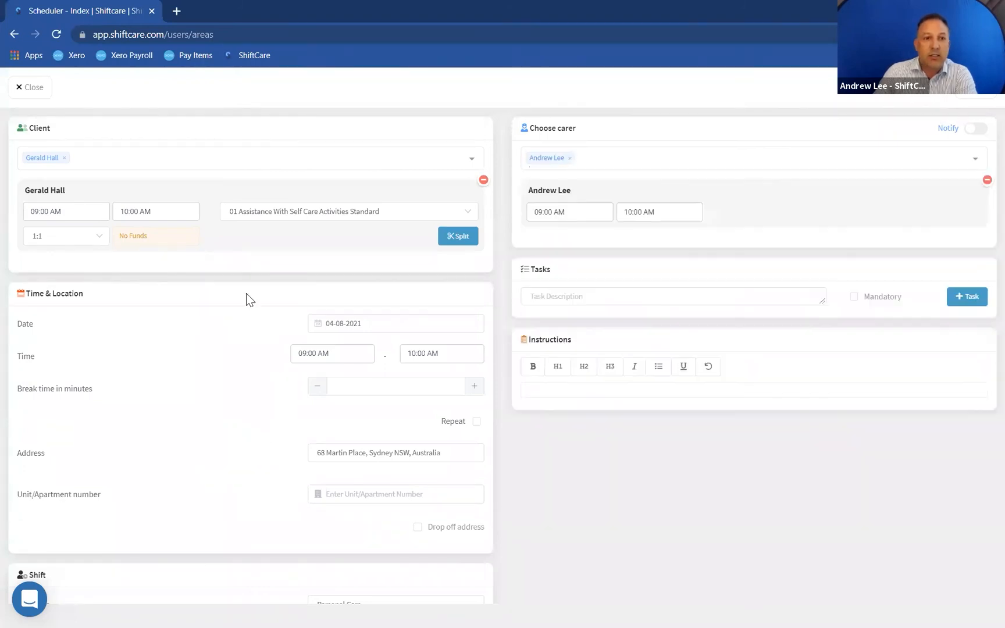
- Set the shift to end at 07:00 PM
{"action": "left_click", "coordinate": [458, 237]}
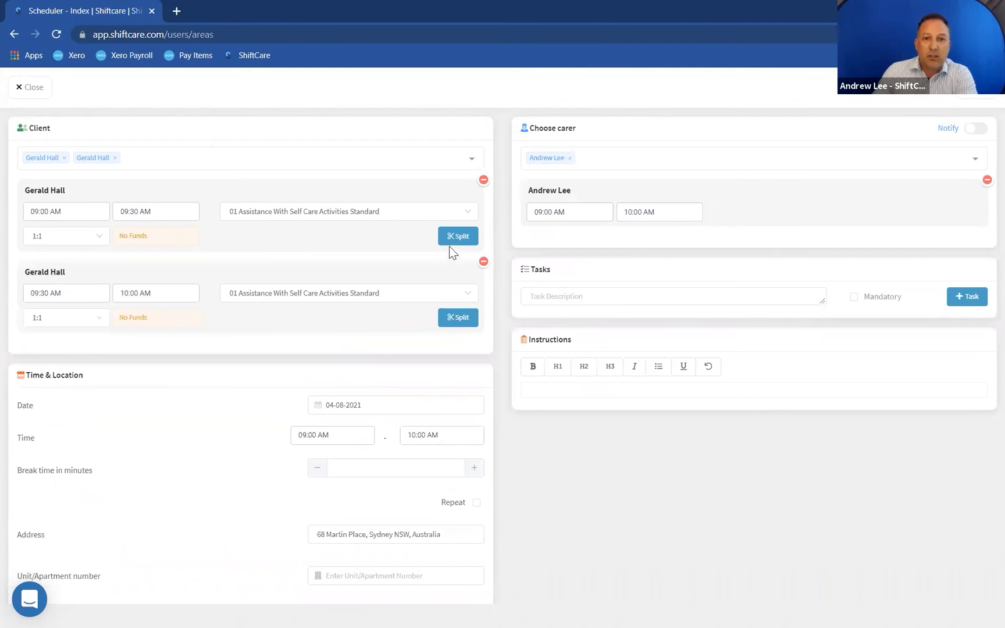
{"action": "left_click", "coordinate": [483, 261]}
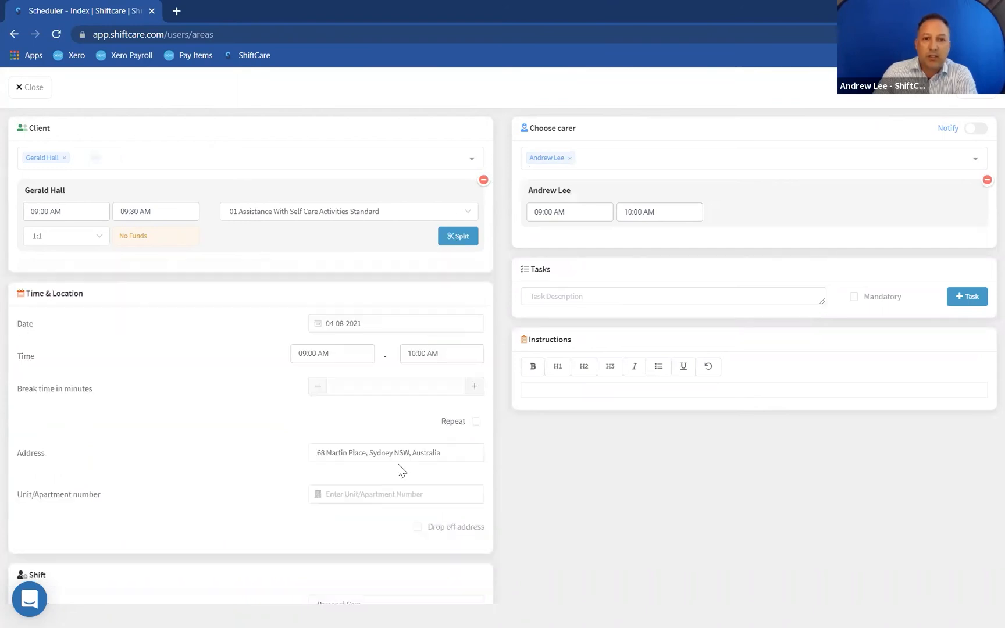
{"action": "left_click", "coordinate": [433, 355]}
{"action": "left_click", "coordinate": [415, 373]}
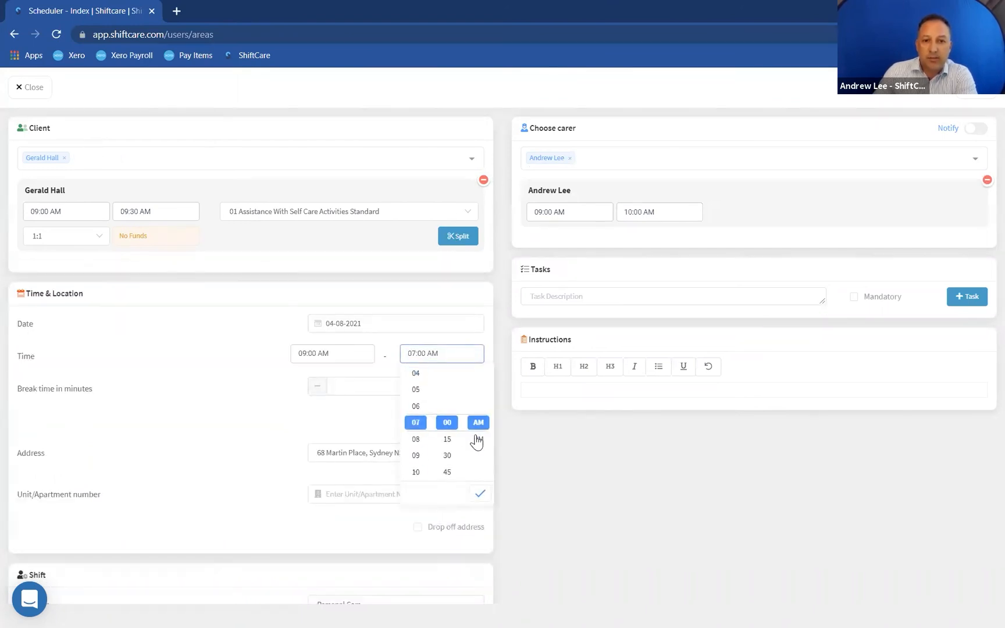
{"action": "left_click", "coordinate": [478, 438]}
{"action": "left_click", "coordinate": [480, 493]}
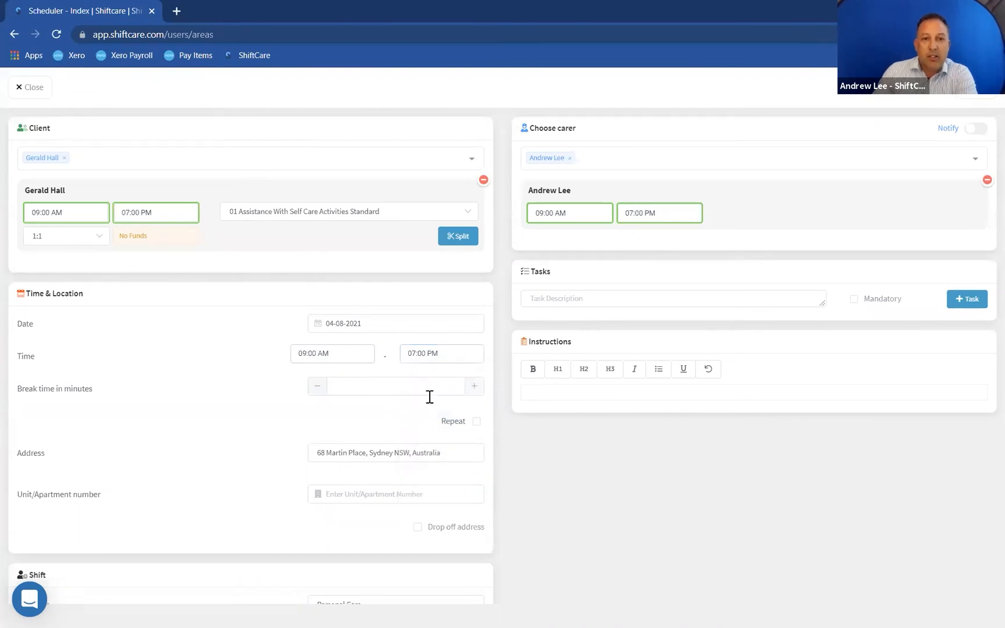
- Split the shift into three segments and set the first segment to end at 09:30 AM
{"action": "left_click", "coordinate": [457, 239]}
{"action": "left_click", "coordinate": [457, 239]}
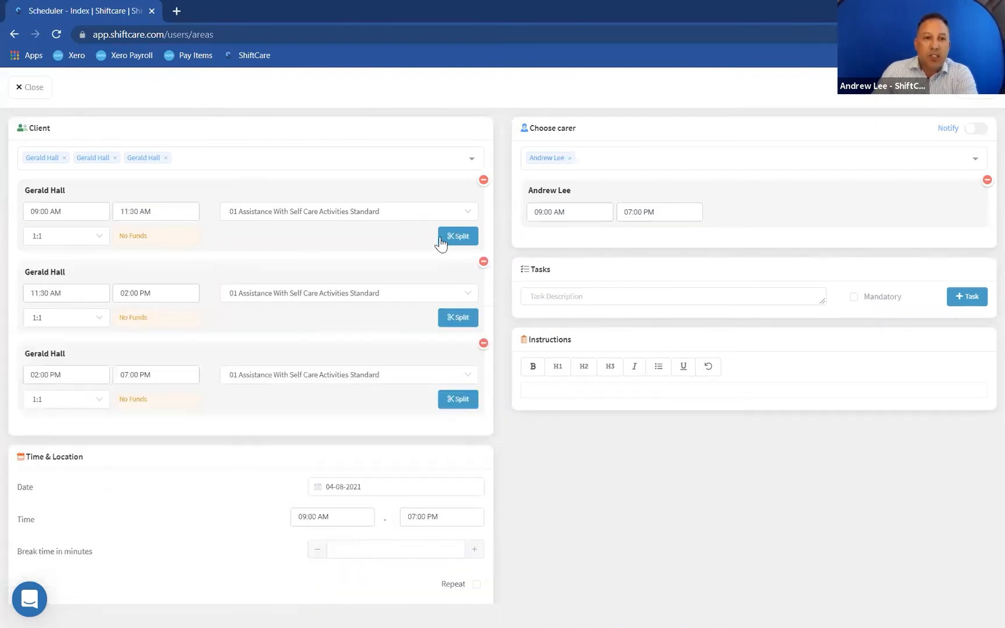
{"action": "left_click", "coordinate": [145, 211]}
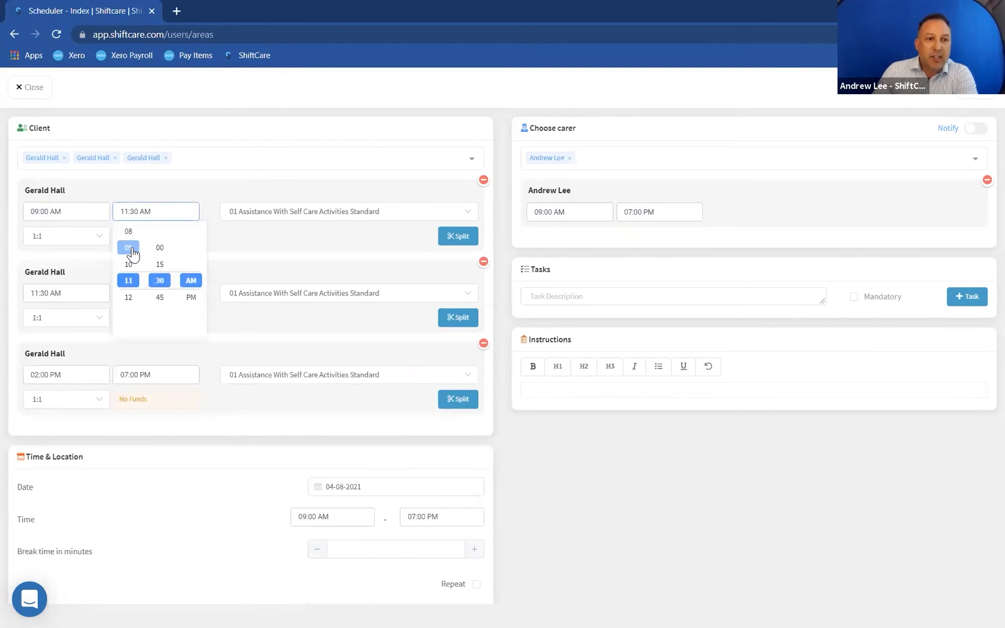
{"action": "left_click", "coordinate": [130, 248]}
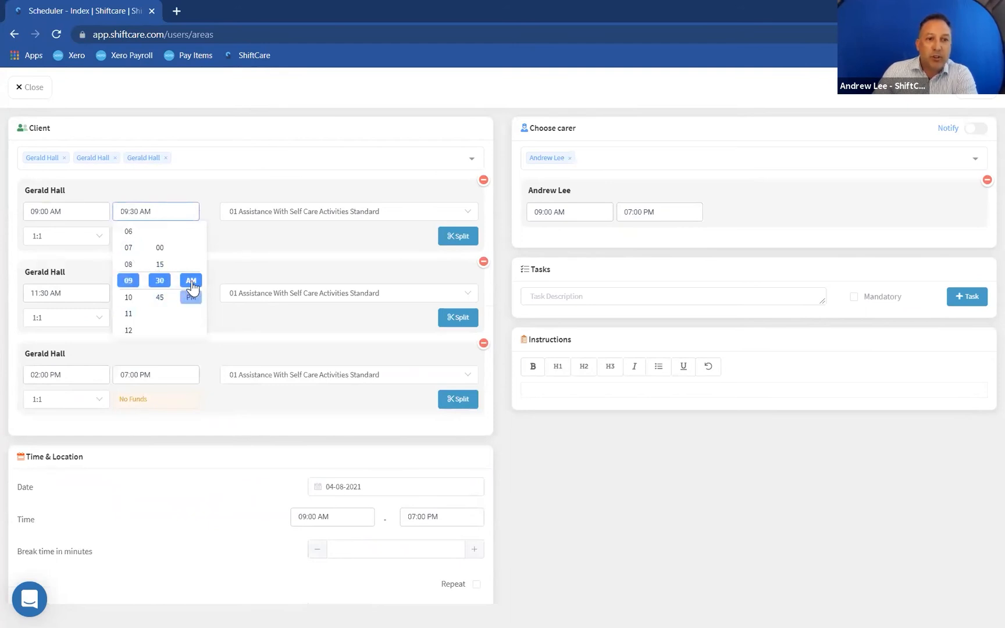
{"action": "left_click", "coordinate": [230, 255]}
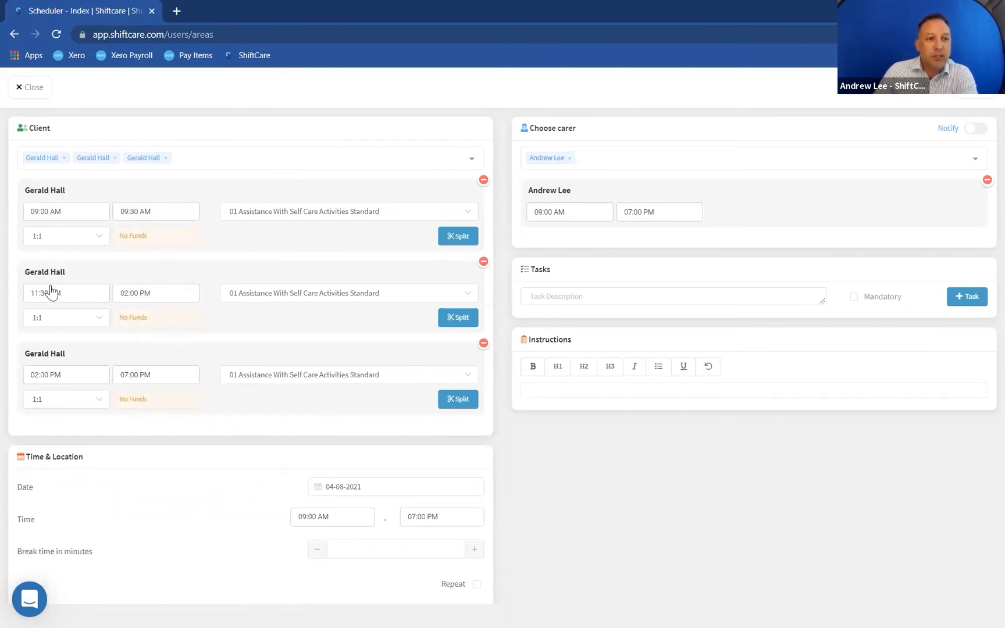
- Set the second segment to start at 09:30 AM and end at 06:30 PM
{"action": "left_click", "coordinate": [58, 295]}
{"action": "left_click", "coordinate": [42, 329]}
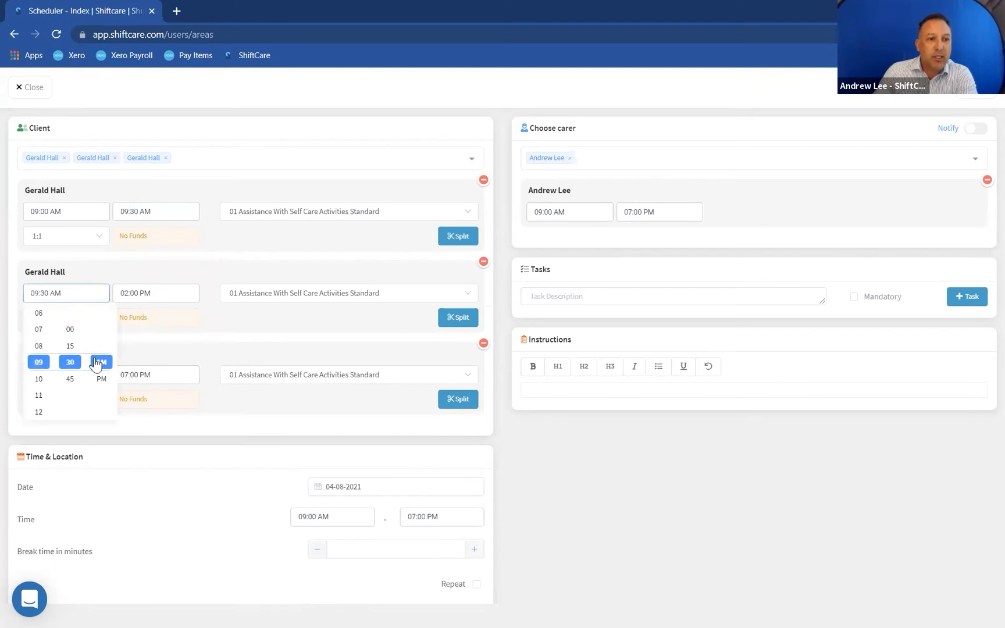
{"action": "left_click", "coordinate": [187, 319]}
{"action": "left_click", "coordinate": [156, 293]}
{"action": "left_click", "coordinate": [130, 395]}
{"action": "left_click", "coordinate": [128, 378]}
{"action": "left_click", "coordinate": [128, 378]}
{"action": "left_click", "coordinate": [160, 395]}
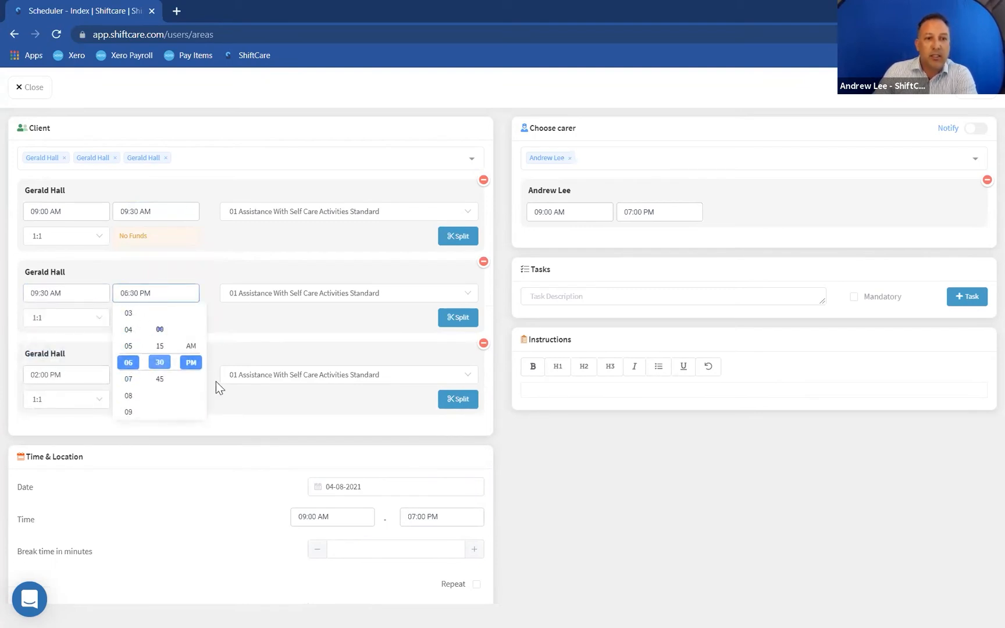
{"action": "left_click", "coordinate": [232, 388]}
- Set the third segment to start at 06:30 PM
{"action": "left_click", "coordinate": [91, 384]}
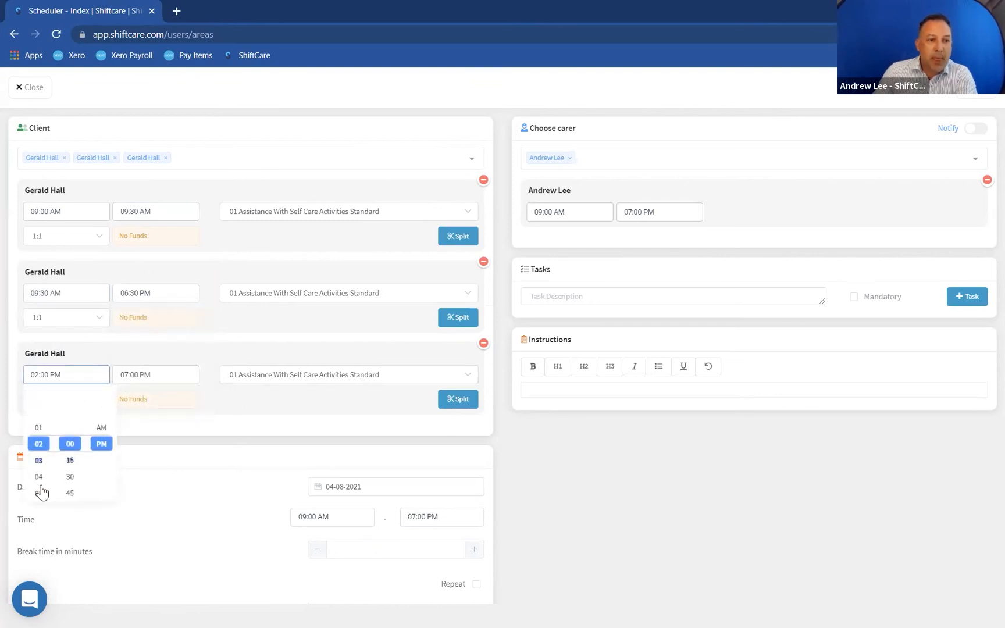
{"action": "scroll", "coordinate": [37, 501], "scroll_direction": "down", "scroll_amount": 1}
{"action": "left_click", "coordinate": [37, 469]}
{"action": "left_click", "coordinate": [70, 454]}
{"action": "left_click", "coordinate": [232, 400]}
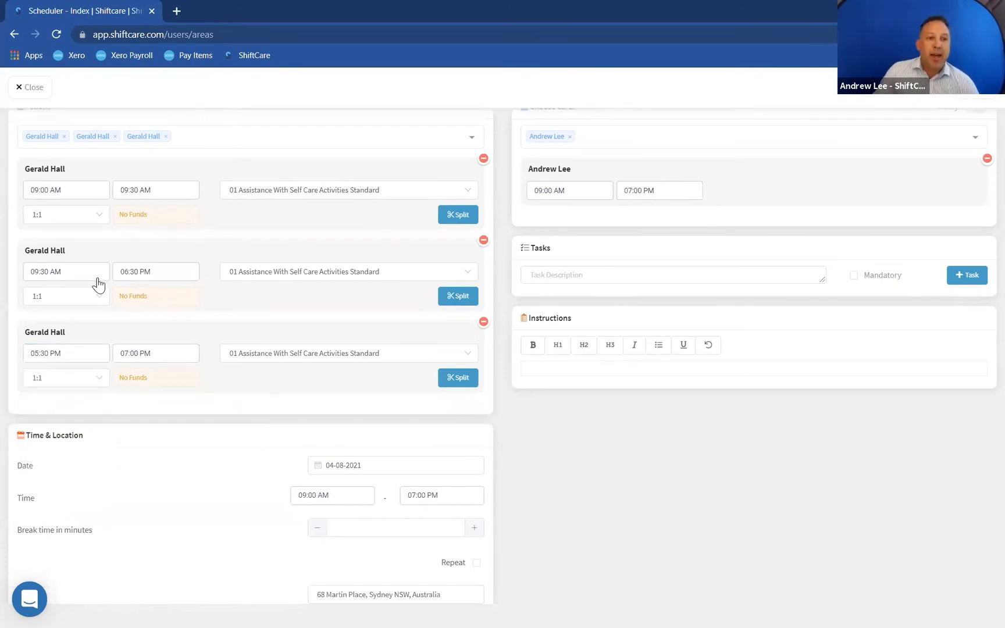
{"action": "left_click", "coordinate": [62, 359]}
{"action": "left_click", "coordinate": [46, 440]}
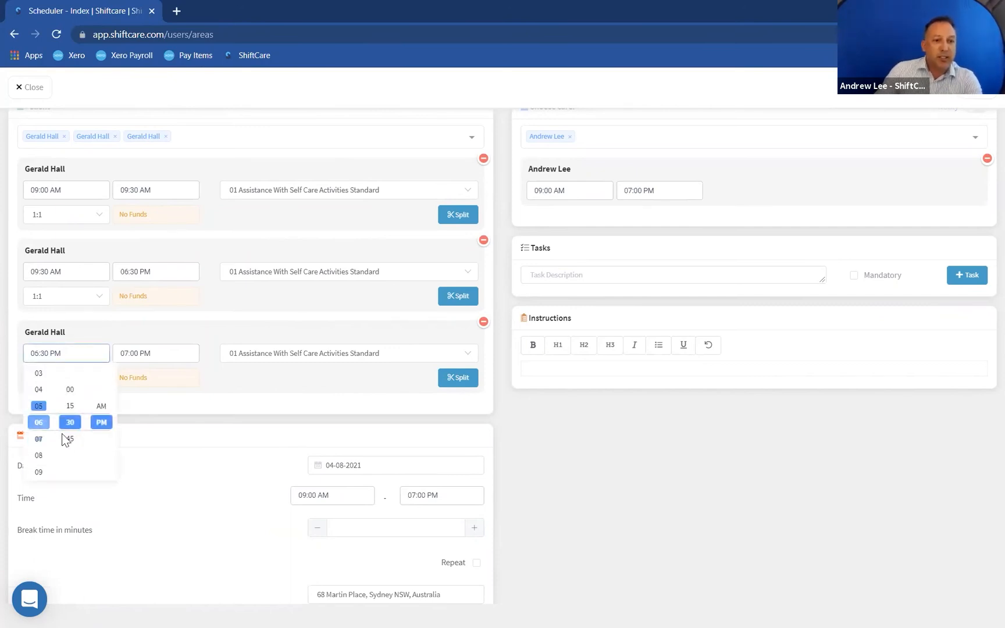
{"action": "left_click", "coordinate": [231, 399]}
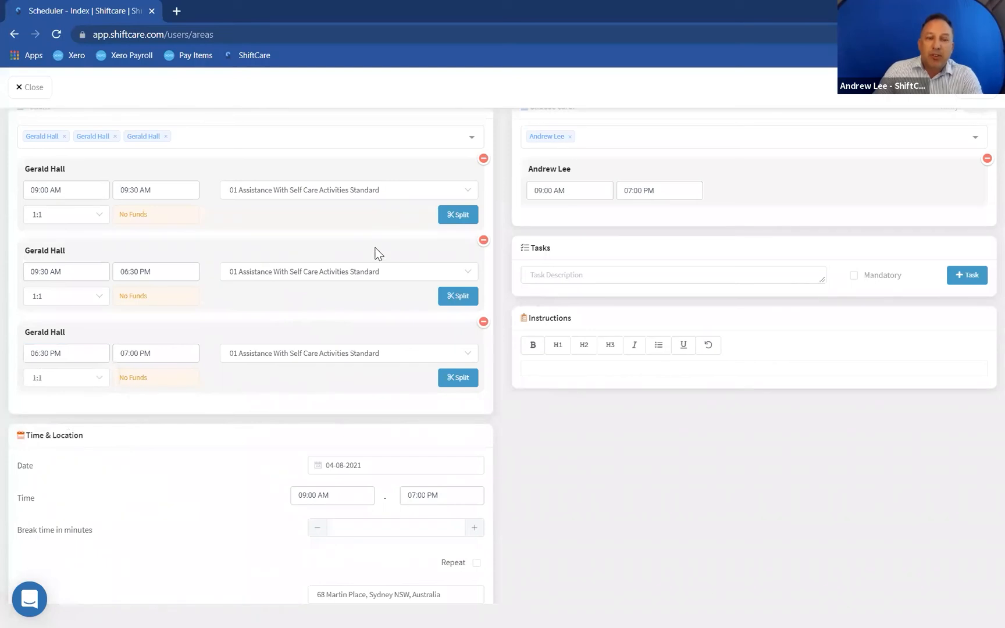
- Assign the Provider Travel price book to the first and third segments and save the shift
{"action": "left_click", "coordinate": [388, 198]}
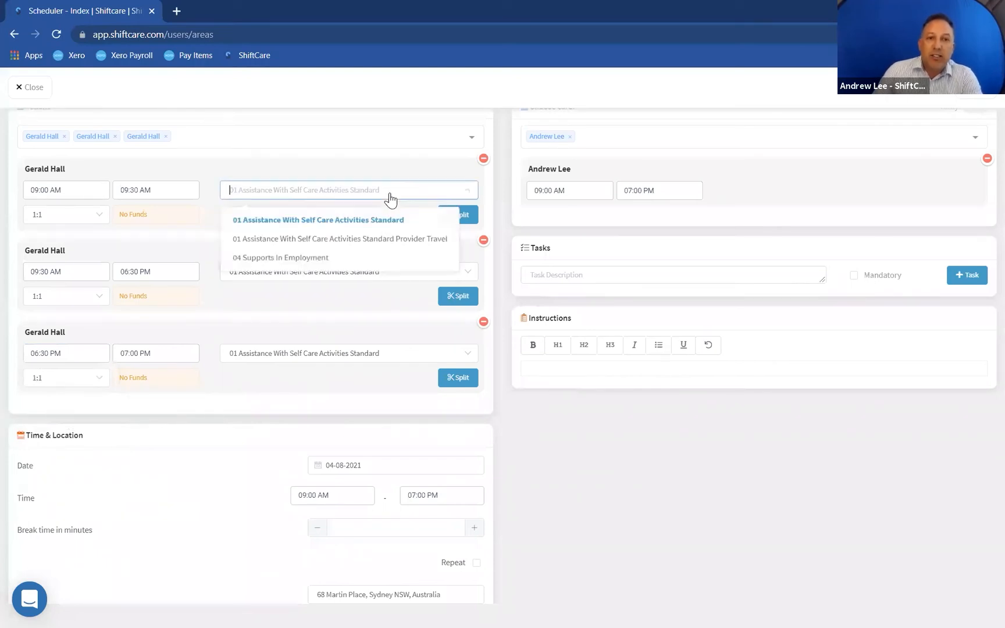
{"action": "left_click", "coordinate": [407, 243]}
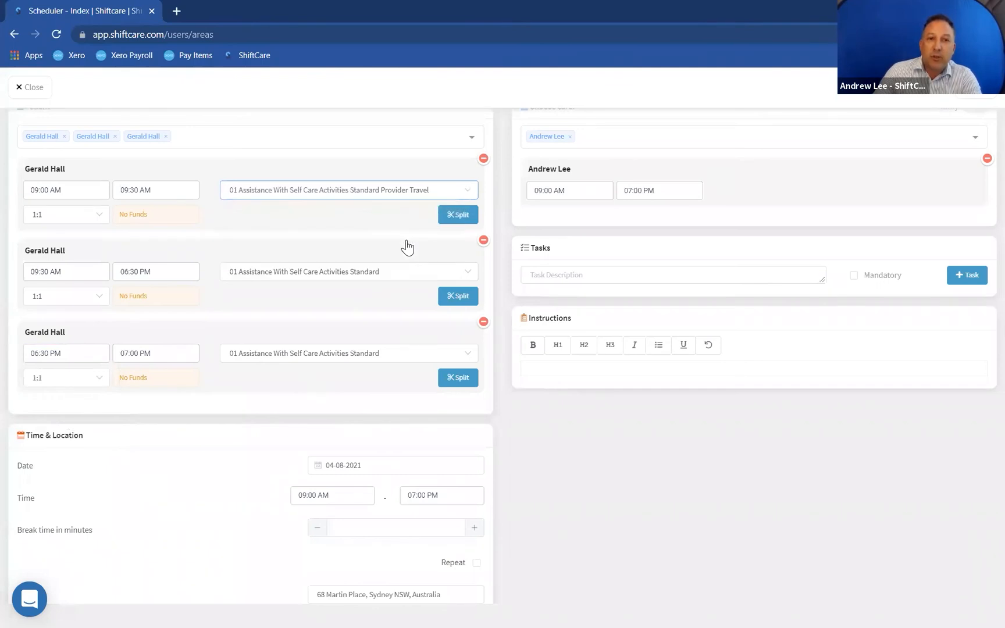
{"action": "left_click", "coordinate": [410, 354]}
{"action": "left_click", "coordinate": [387, 405]}
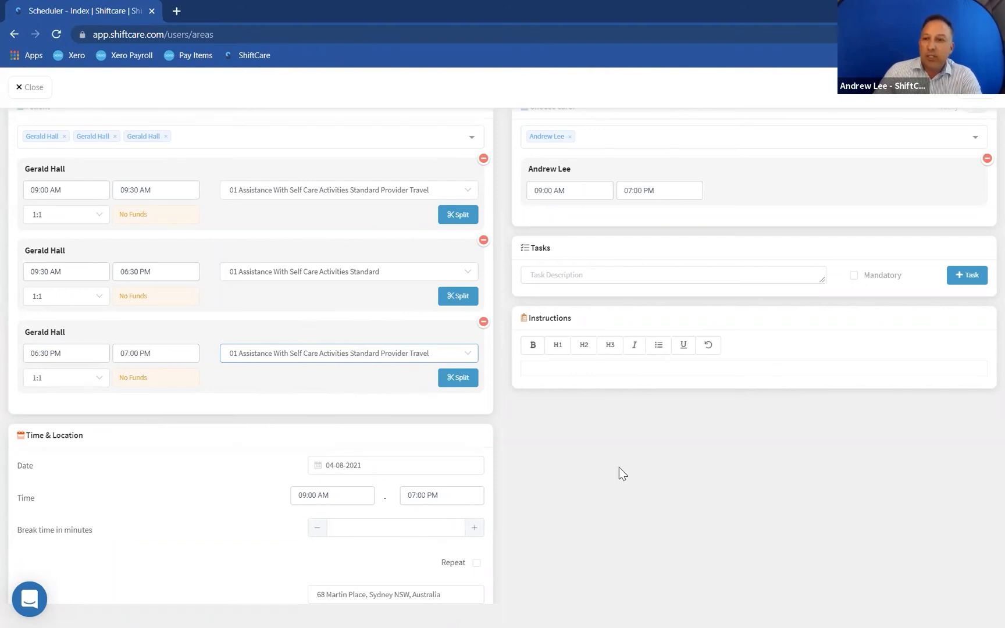
{"action": "scroll", "coordinate": [849, 294], "scroll_direction": "up", "scroll_amount": 1}
{"action": "left_click", "coordinate": [977, 87]}
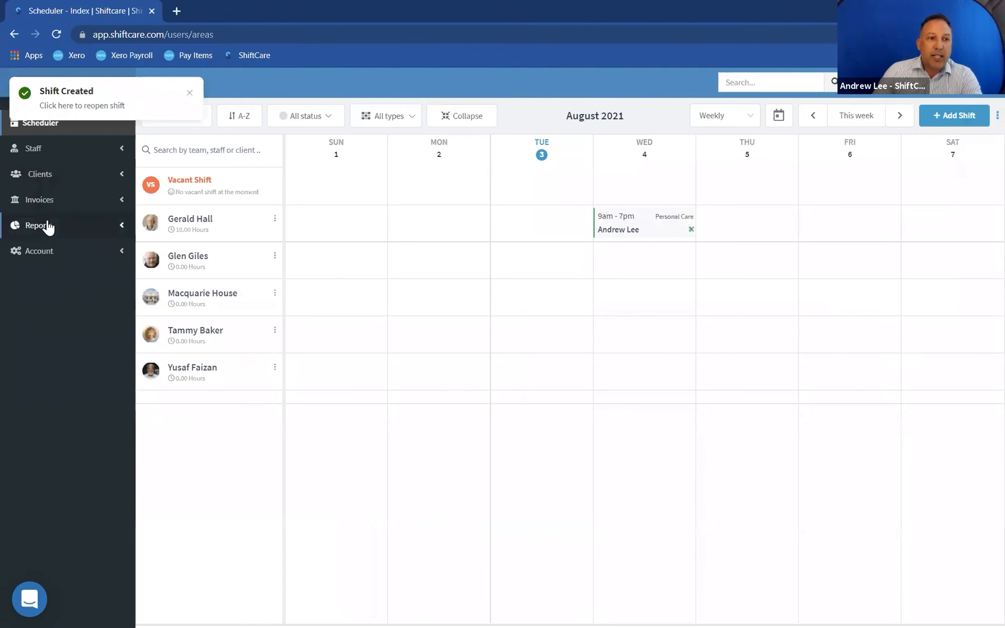
- Generate an invoice for the client's shift with the shift date range set to 04-08-2021
{"action": "left_click", "coordinate": [43, 205]}
{"action": "left_click", "coordinate": [39, 257]}
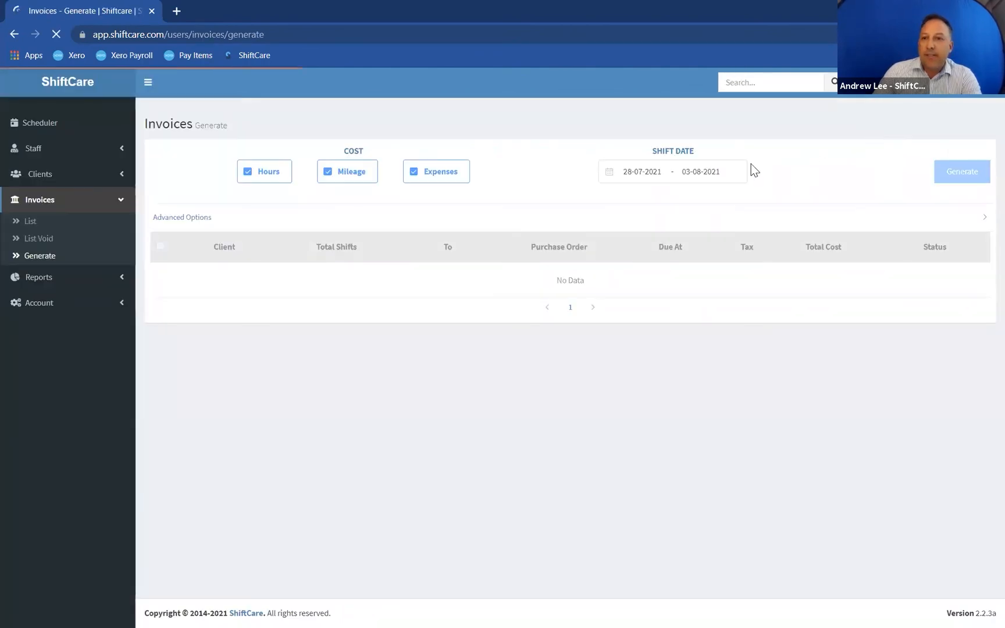
{"action": "left_click", "coordinate": [732, 175]}
{"action": "left_click", "coordinate": [878, 274]}
{"action": "left_click", "coordinate": [879, 275]}
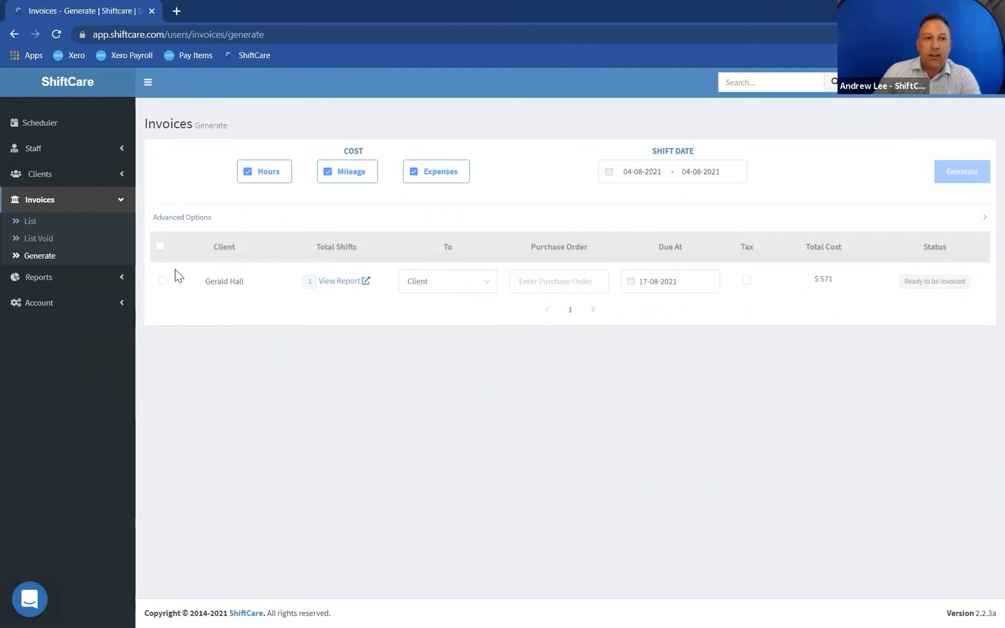
{"action": "left_click", "coordinate": [162, 281]}
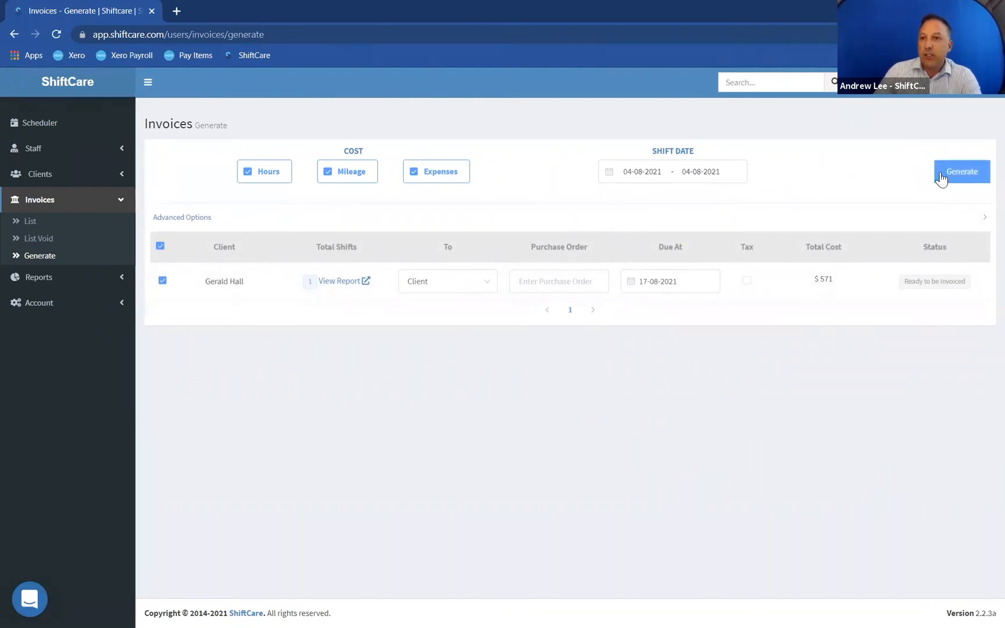
{"action": "left_click", "coordinate": [941, 179]}
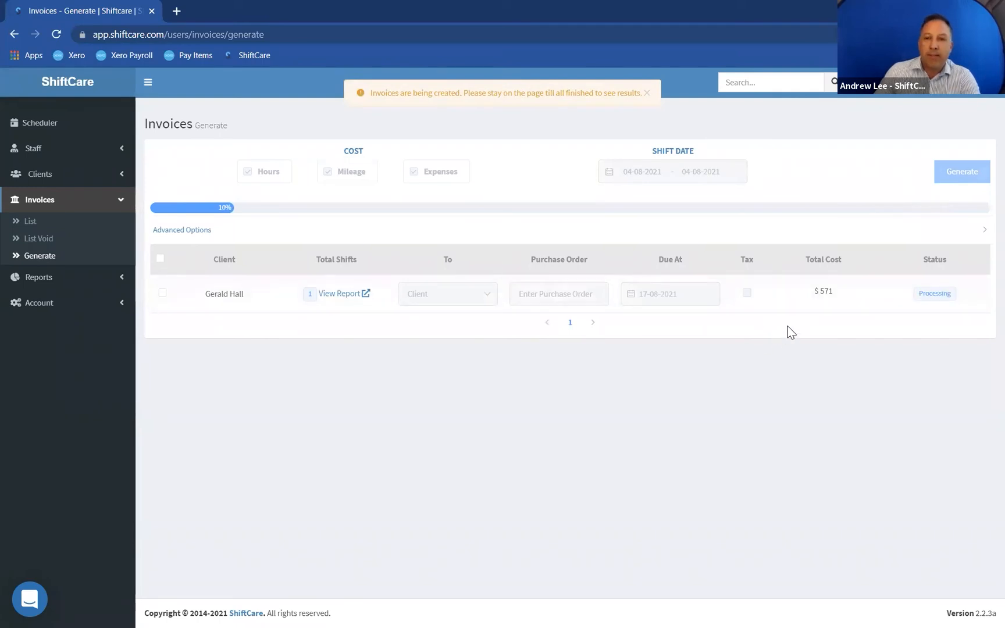
- Open the generated invoice to review its line items
{"action": "left_click", "coordinate": [946, 296]}
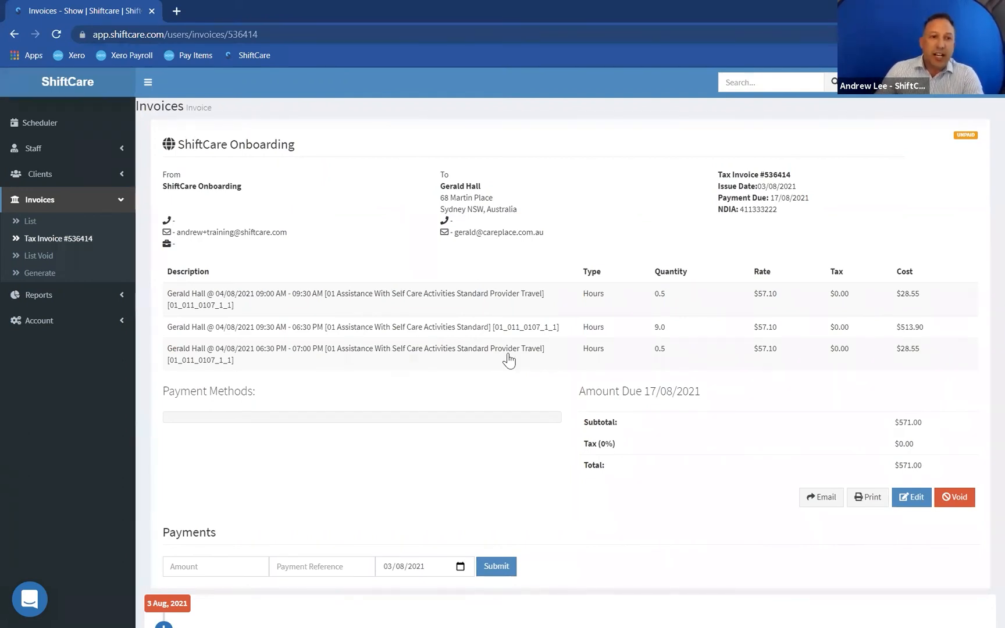
{"action": "left_click", "coordinate": [65, 128]}
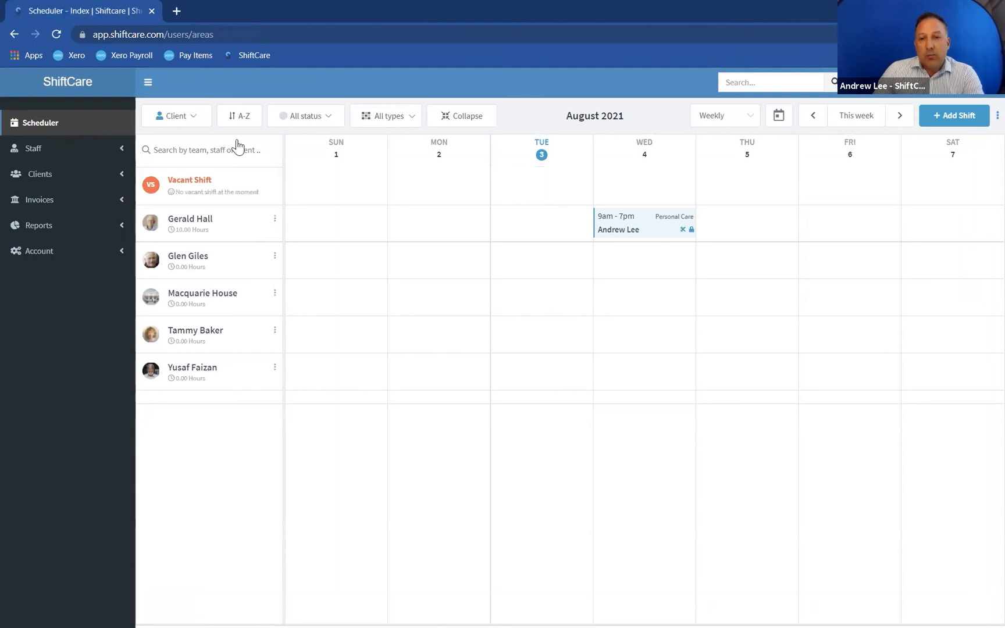
{"action": "left_click", "coordinate": [643, 228]}
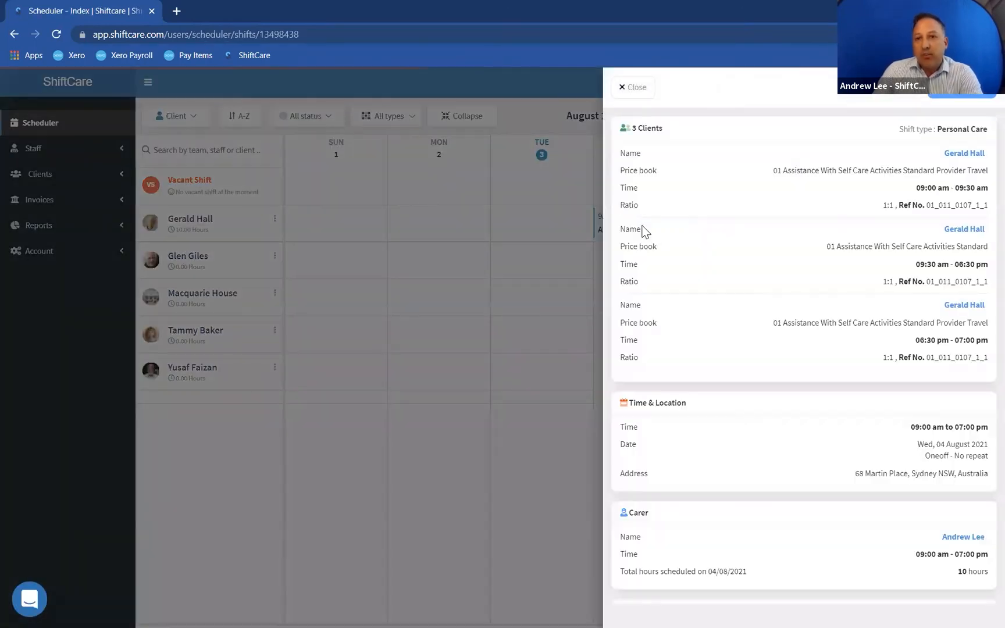
{"action": "left_click", "coordinate": [959, 96]}
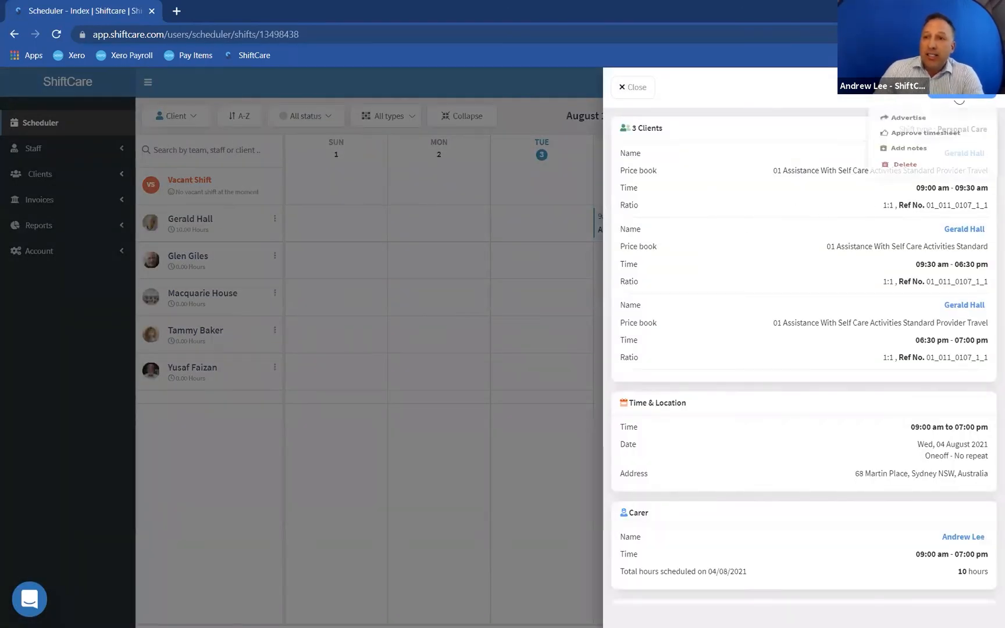
{"action": "left_click", "coordinate": [820, 98]}
{"action": "left_click", "coordinate": [633, 87]}
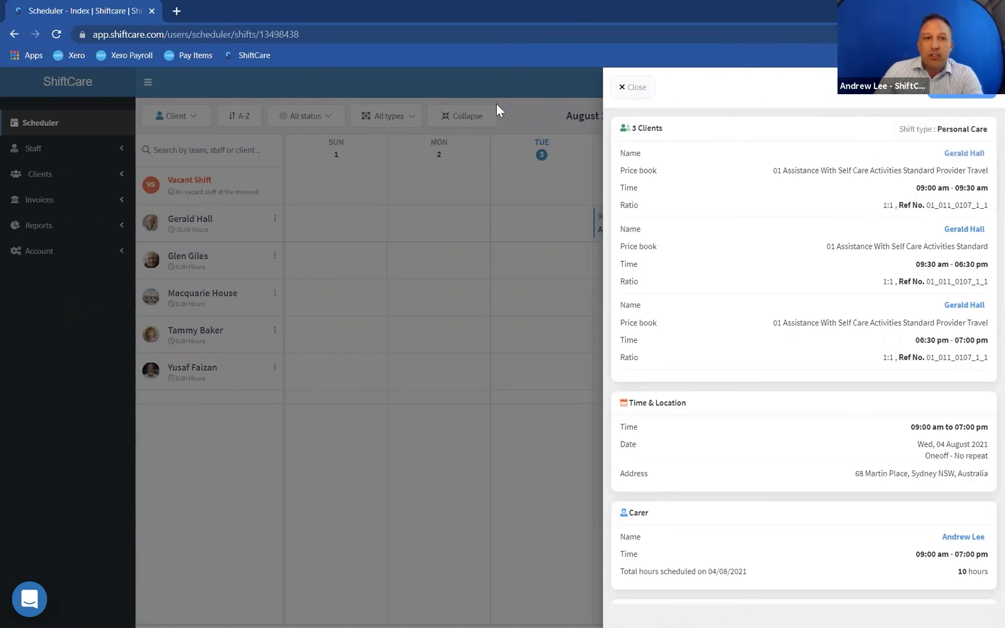
- Open the client's existing invoice from the invoice list and void it
{"action": "left_click", "coordinate": [41, 202]}
{"action": "left_click", "coordinate": [30, 221]}
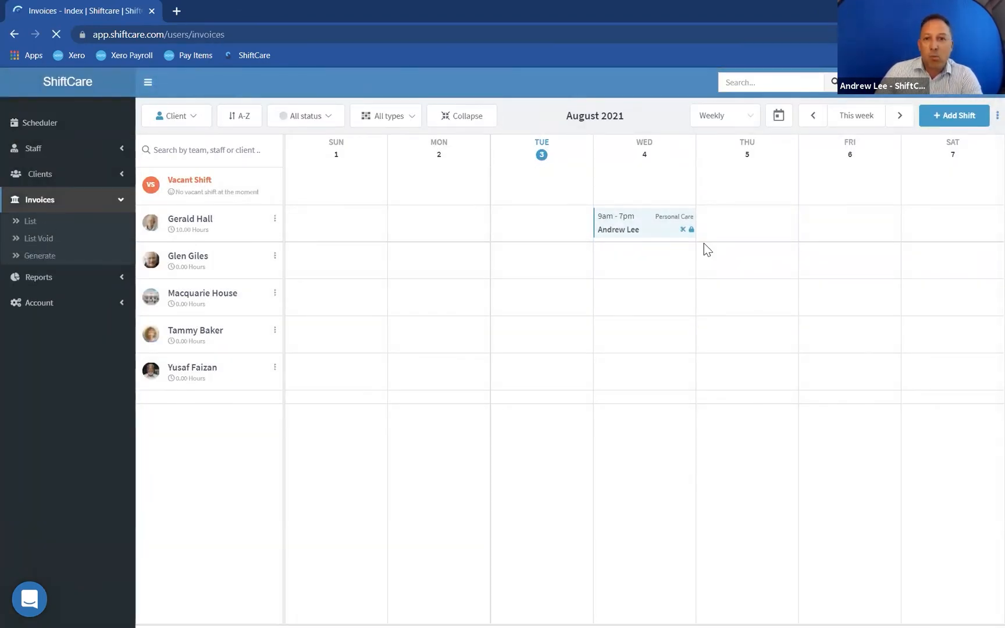
{"action": "left_click", "coordinate": [389, 224]}
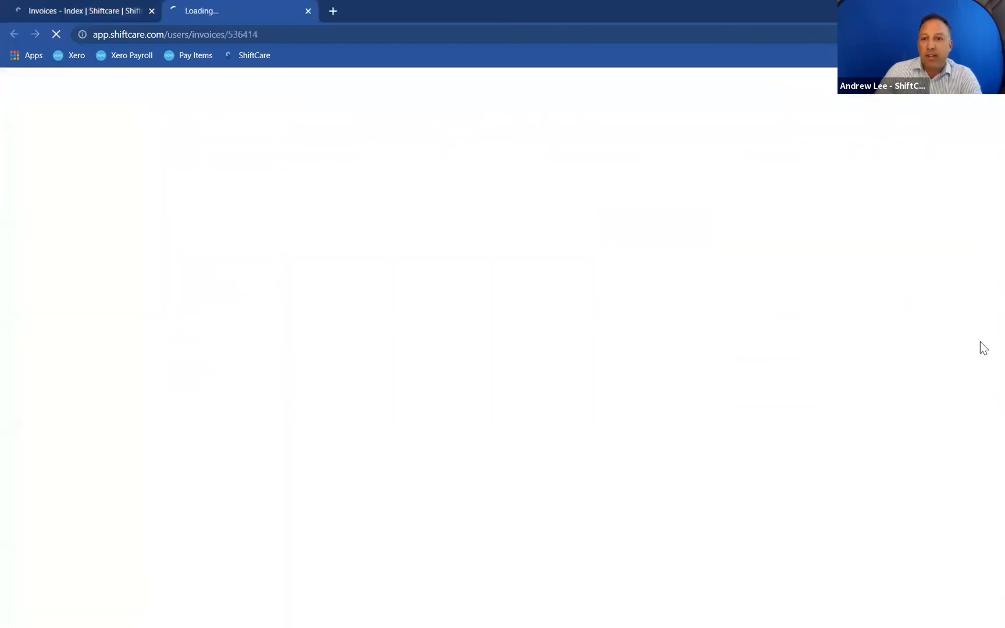
{"action": "left_click", "coordinate": [954, 496]}
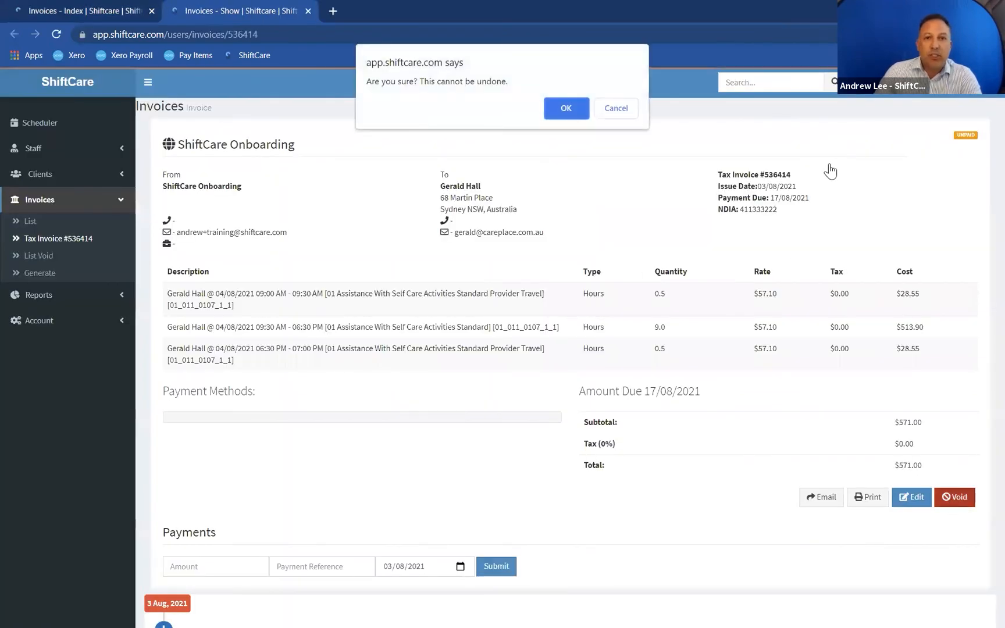
{"action": "left_click", "coordinate": [575, 110]}
- Open the client's 4 August shift for advanced editing and set its KM to 50
{"action": "left_click", "coordinate": [39, 125]}
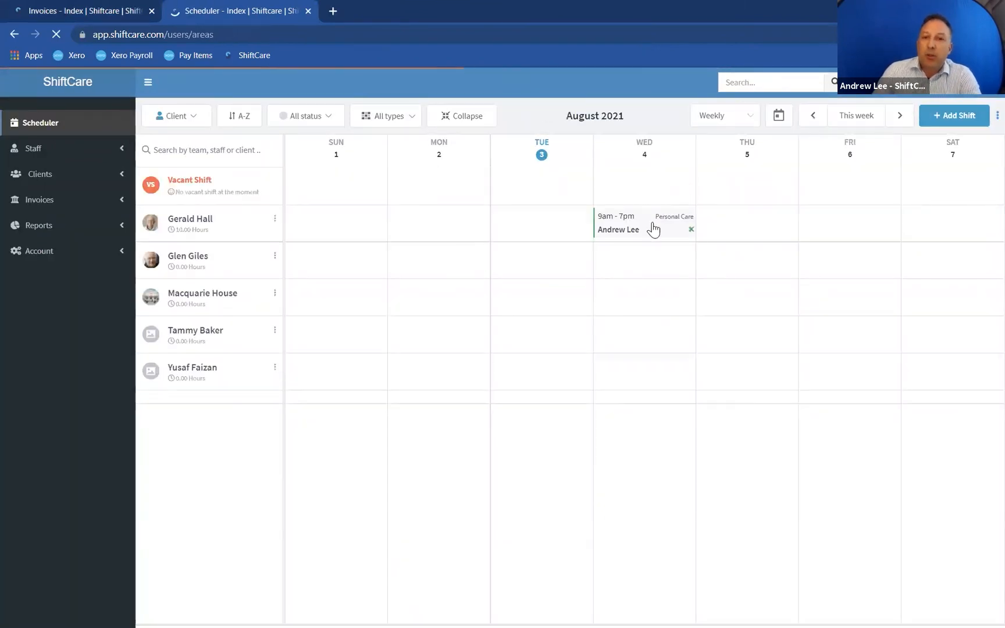
{"action": "left_click", "coordinate": [660, 226]}
{"action": "left_click", "coordinate": [888, 99]}
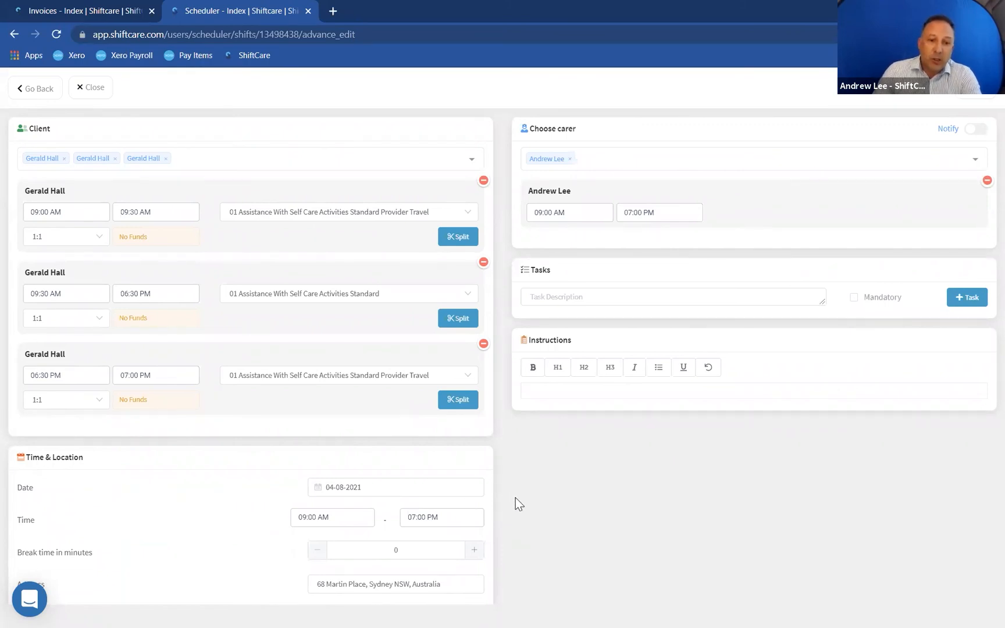
{"action": "scroll", "coordinate": [516, 497], "scroll_direction": "down", "scroll_amount": 3}
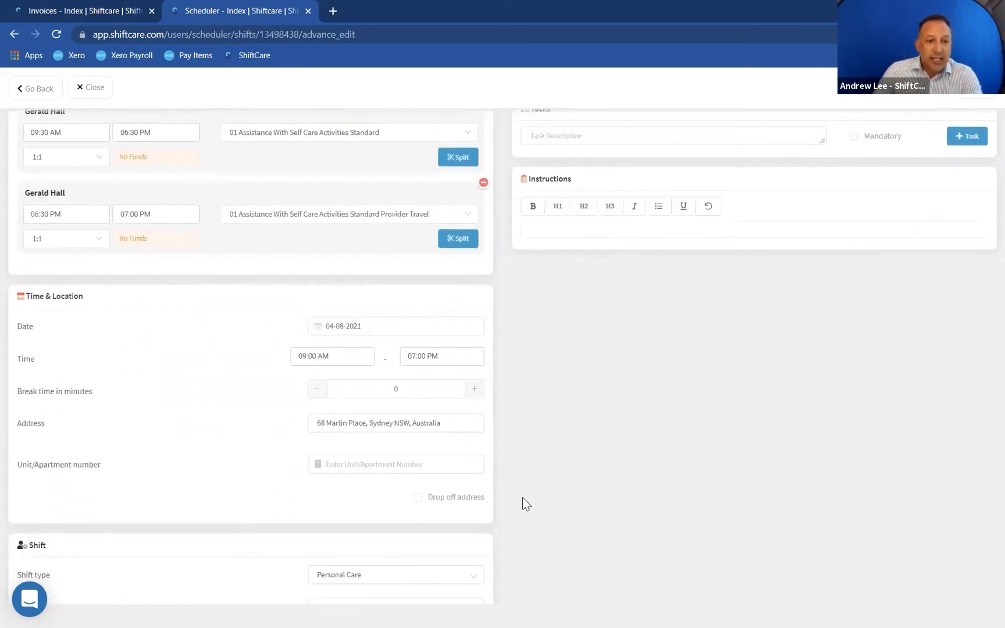
{"action": "scroll", "coordinate": [522, 497], "scroll_direction": "down", "scroll_amount": 3}
{"action": "left_click", "coordinate": [354, 465]}
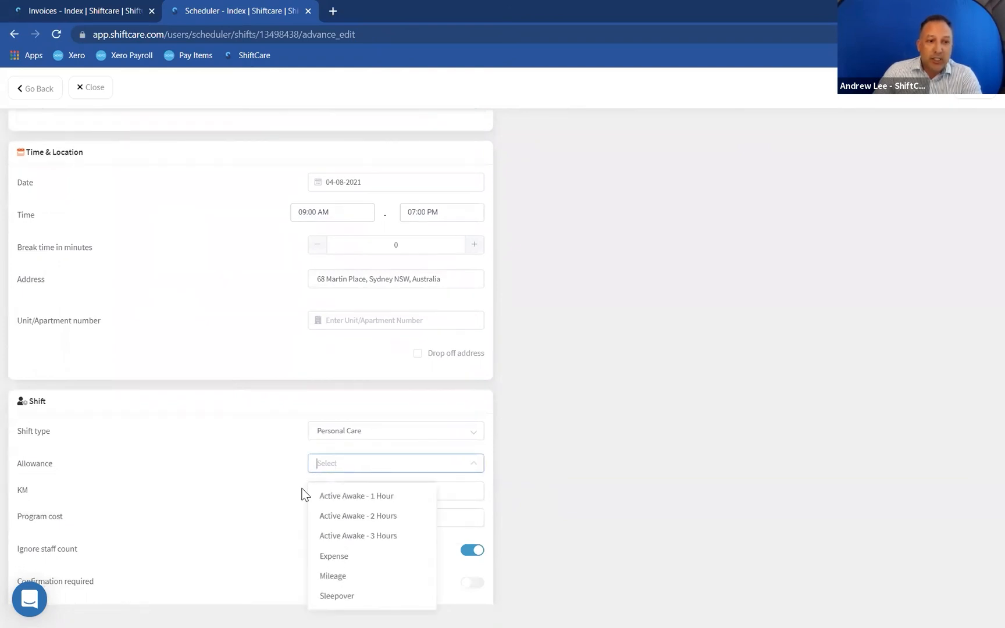
{"action": "left_click", "coordinate": [279, 484]}
{"action": "left_click", "coordinate": [386, 489]}
{"action": "left_click_drag", "start_coordinate": [387, 490], "coordinate": [437, 488]}
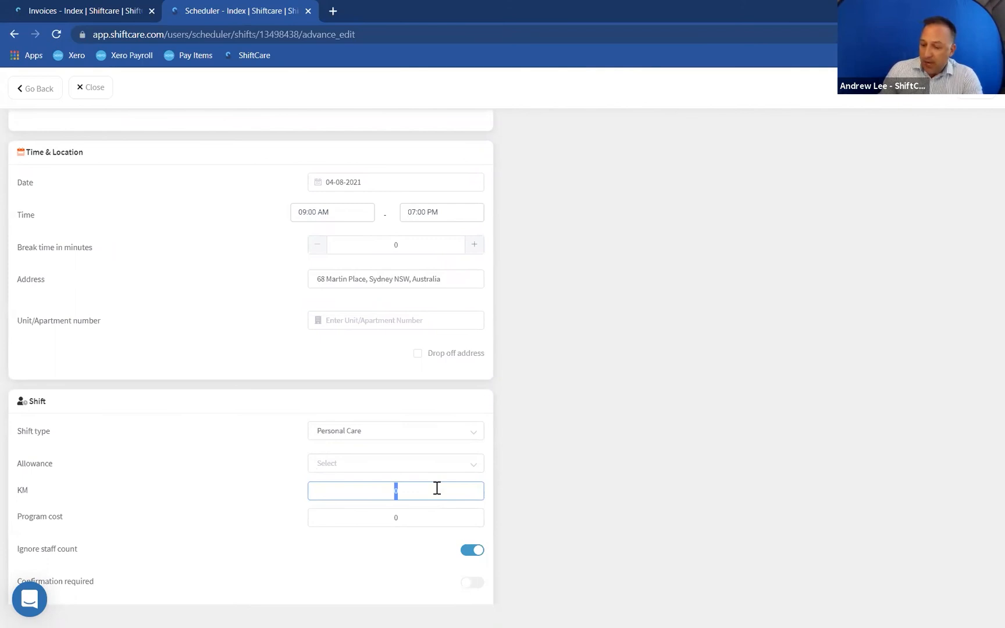
{"action": "type", "text": "50"}
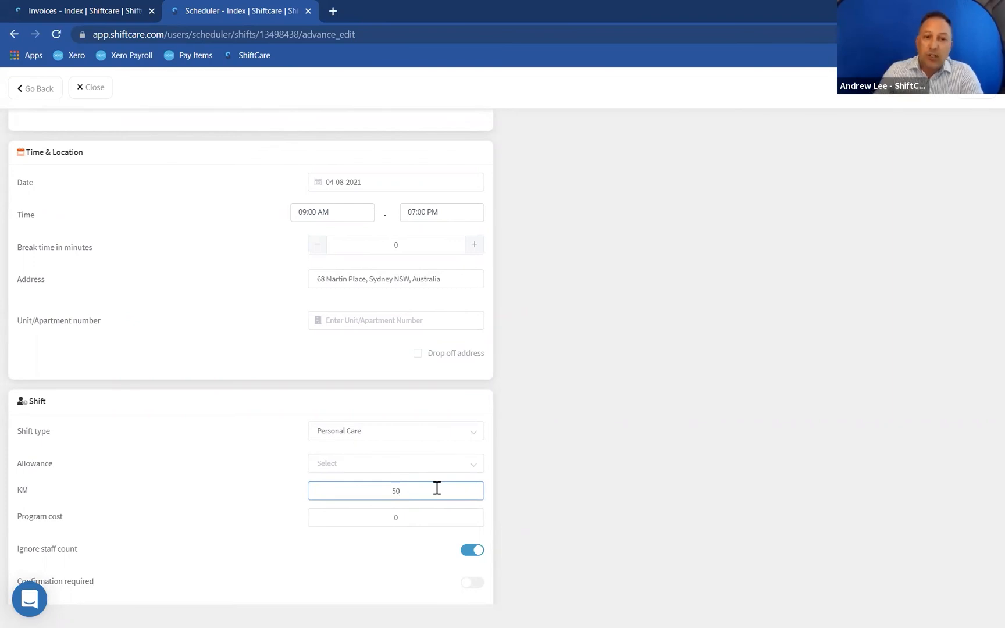
{"action": "left_click", "coordinate": [401, 464]}
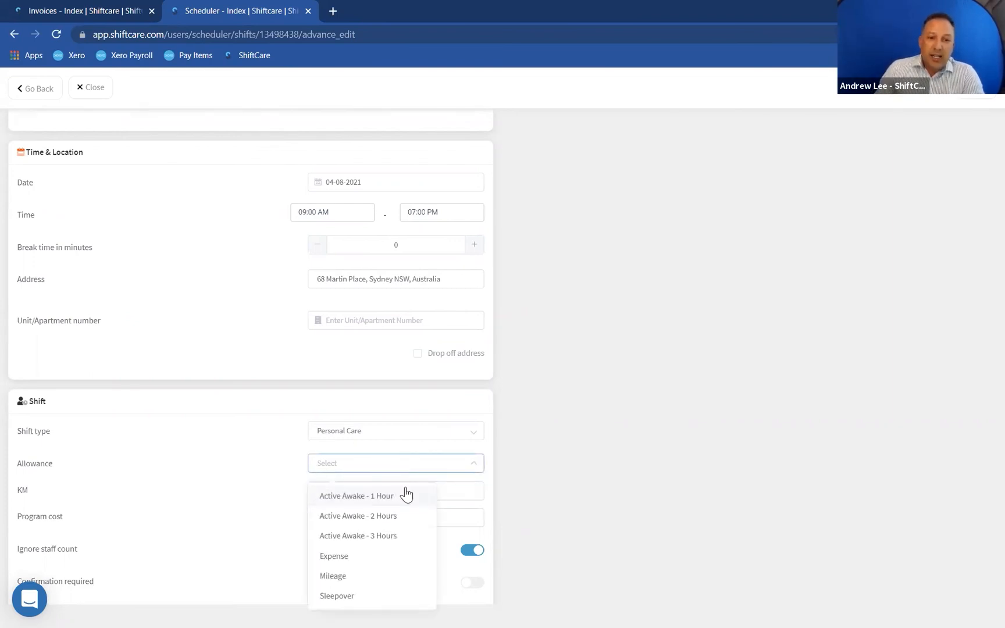
{"action": "left_click", "coordinate": [326, 577]}
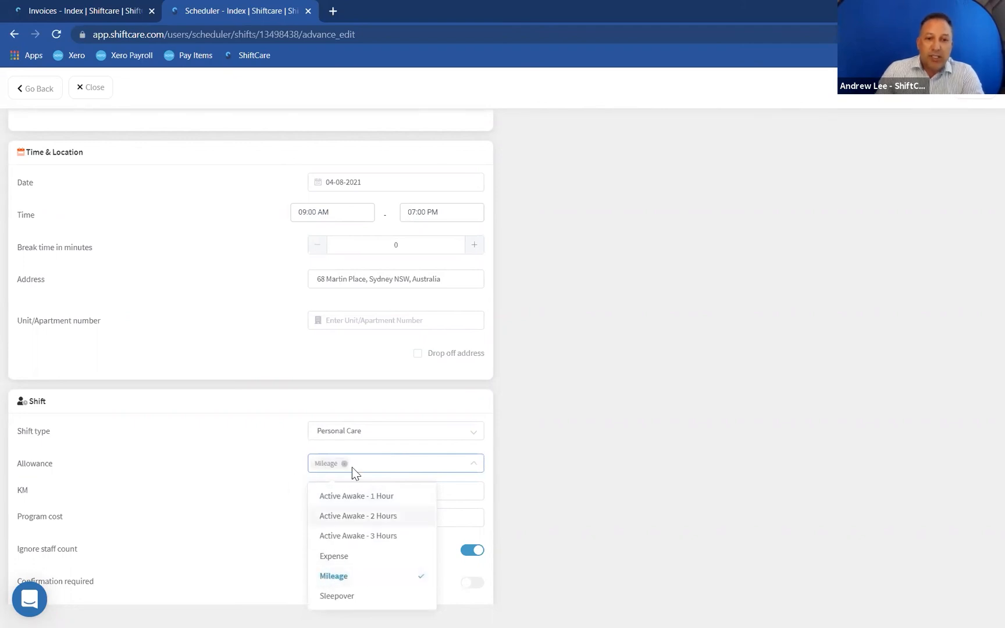
{"action": "left_click", "coordinate": [372, 465]}
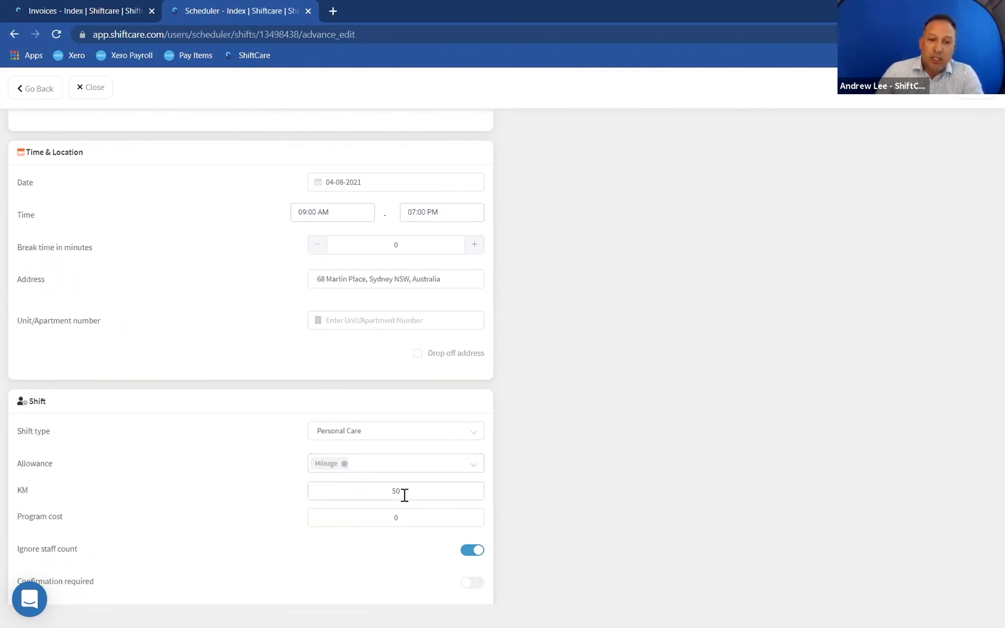
{"action": "left_click", "coordinate": [345, 465]}
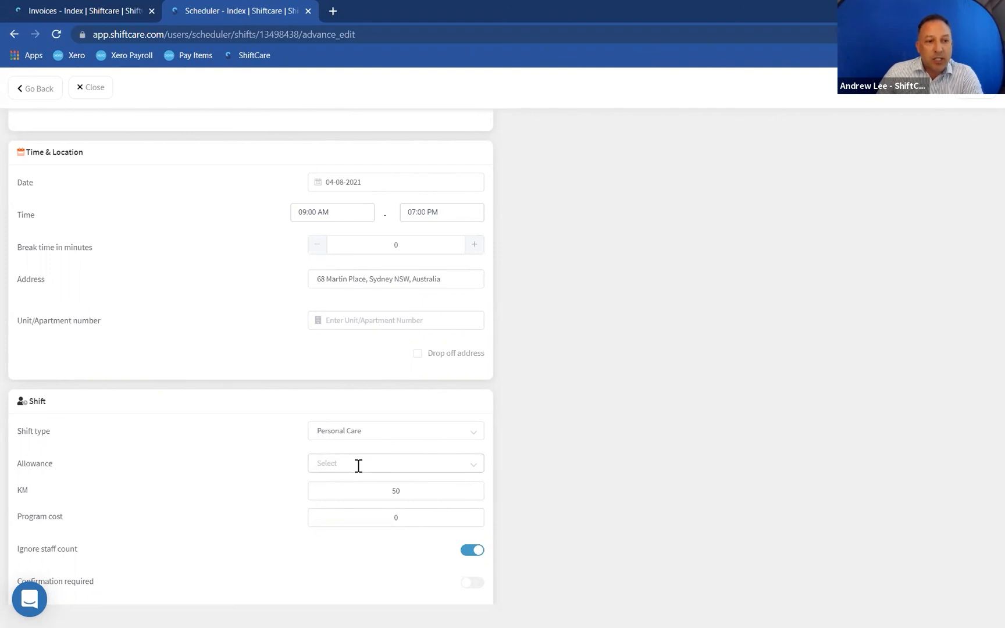
- Save the updated shift
{"action": "scroll", "coordinate": [836, 435], "scroll_direction": "up", "scroll_amount": 1}
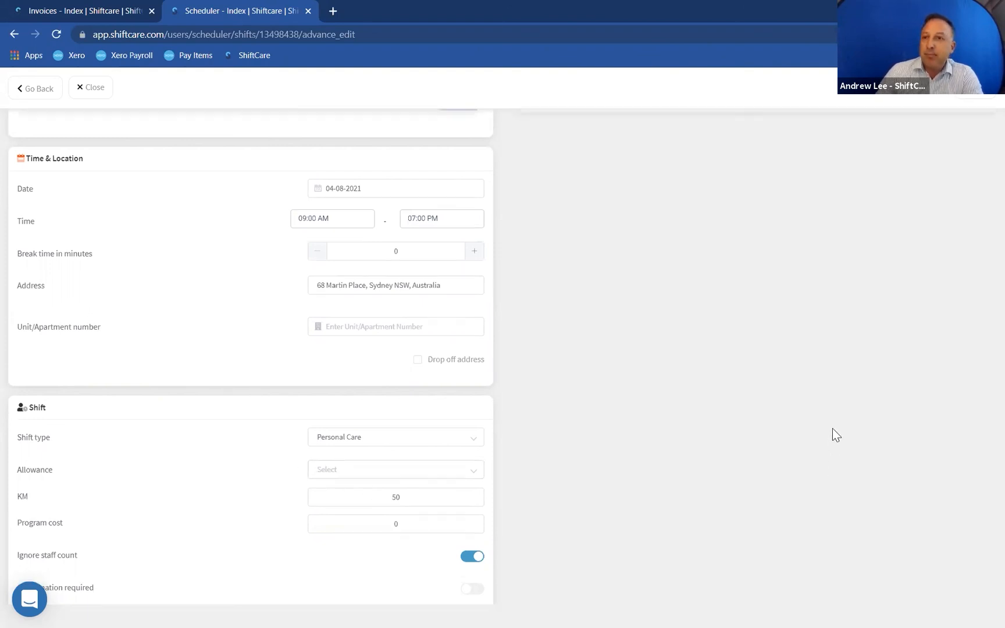
{"action": "left_click", "coordinate": [977, 88]}
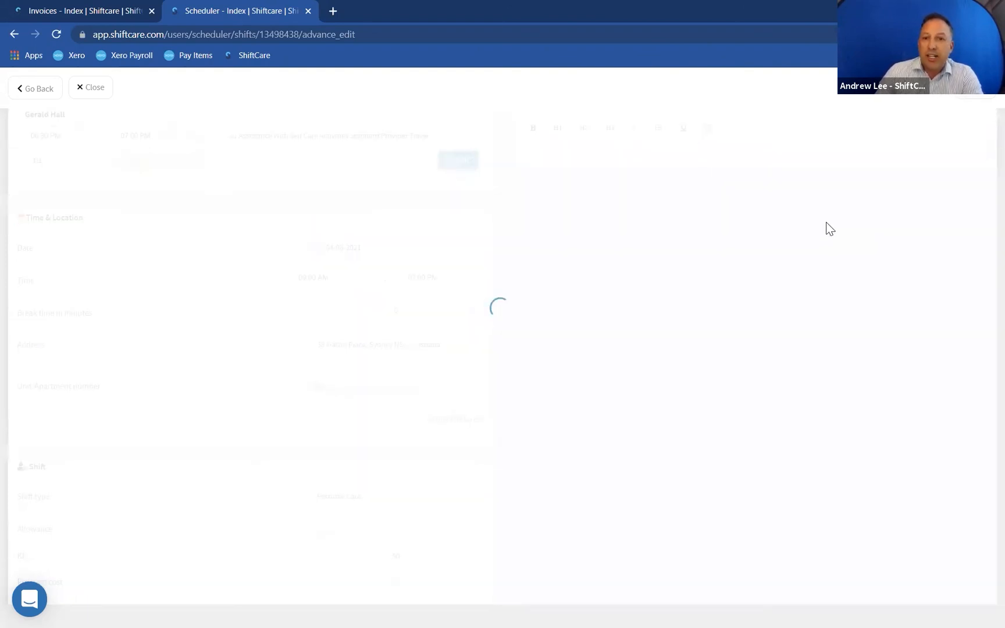
- Generate an invoice for the client with the shift date range 04-08-2021 to 04-08-2021 and open it
{"action": "left_click", "coordinate": [39, 199]}
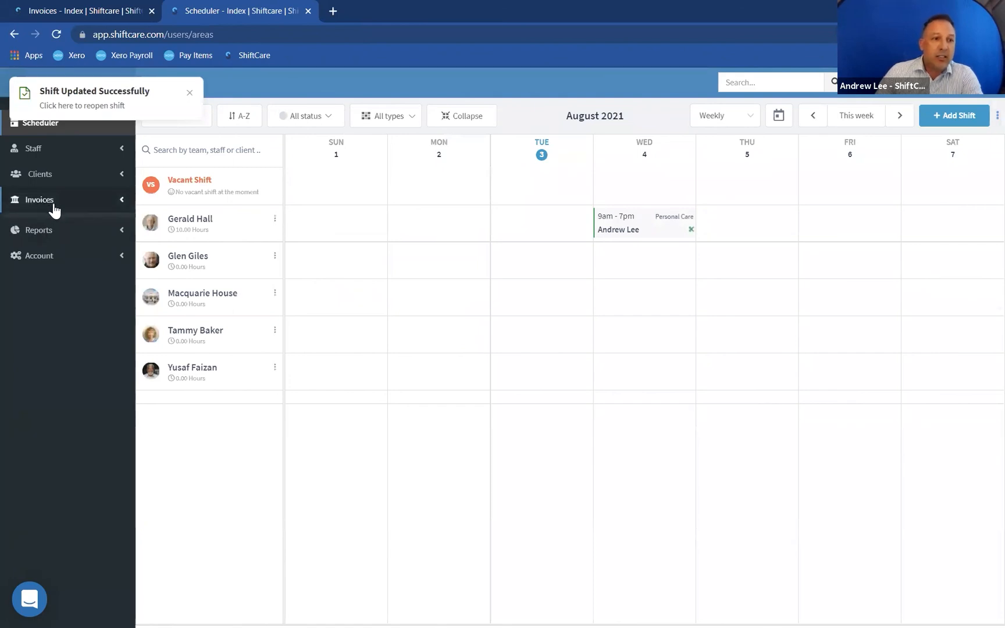
{"action": "left_click", "coordinate": [39, 257]}
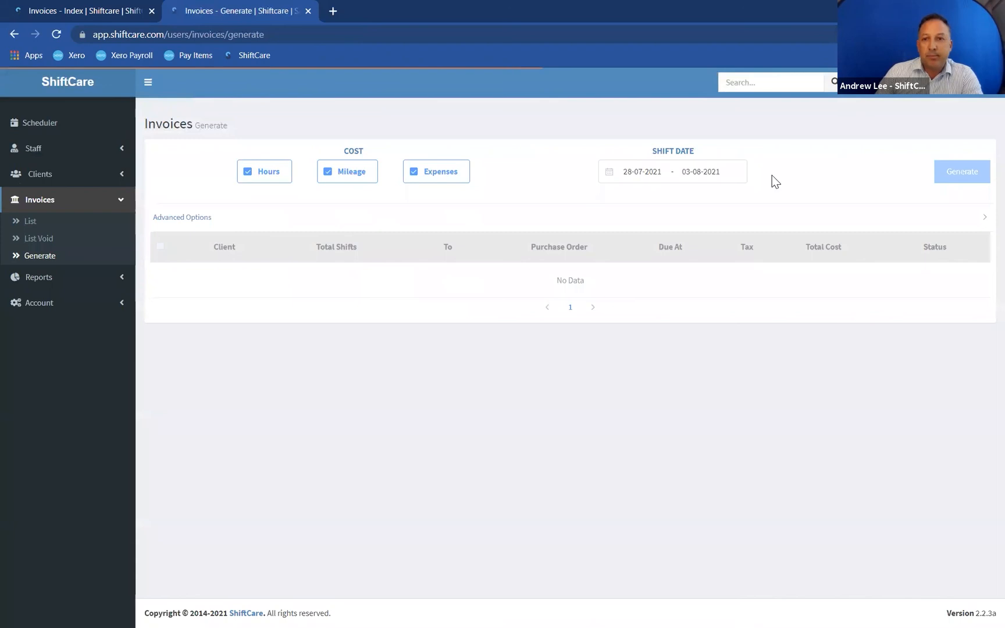
{"action": "left_click", "coordinate": [695, 172]}
{"action": "double_click", "coordinate": [883, 274]}
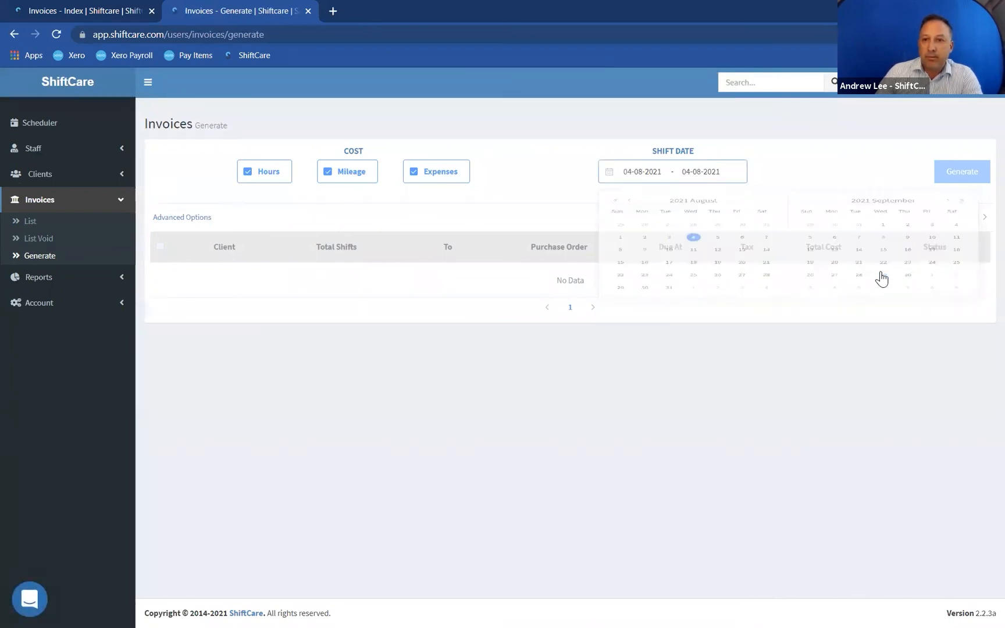
{"action": "left_click", "coordinate": [162, 281]}
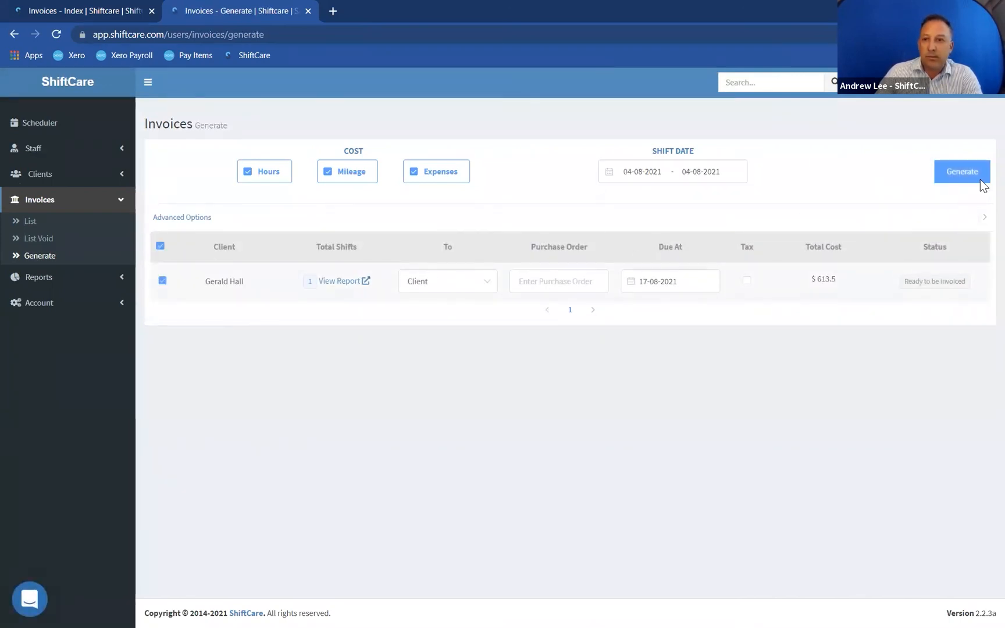
{"action": "left_click", "coordinate": [965, 172]}
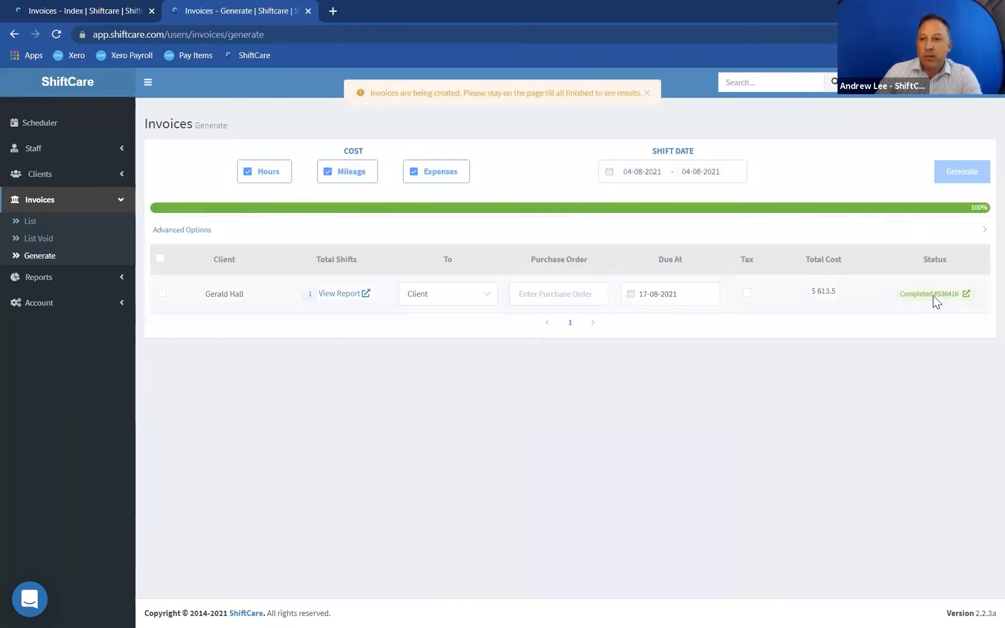
{"action": "left_click", "coordinate": [932, 296]}
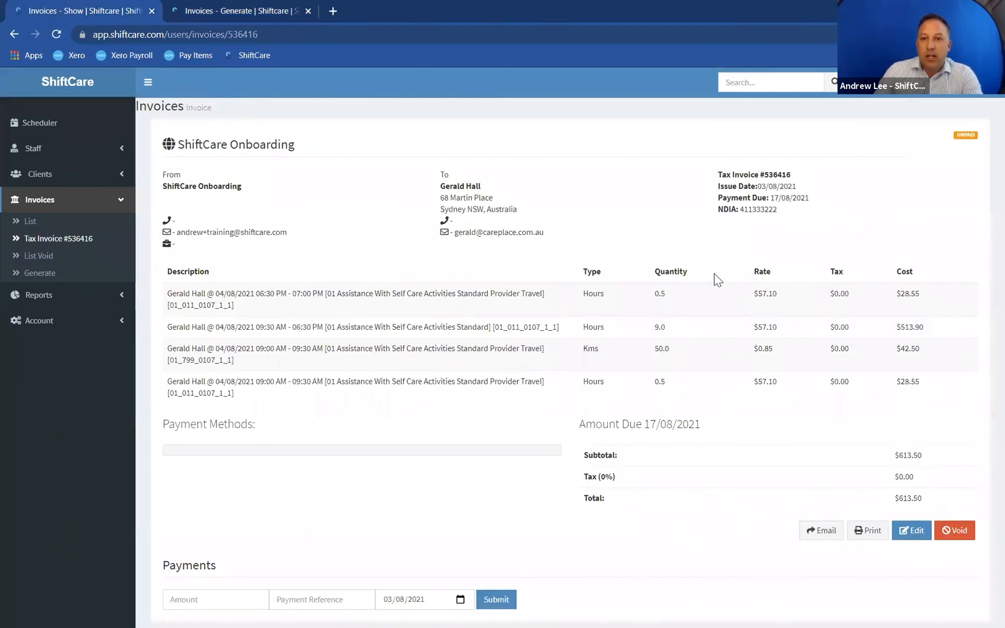